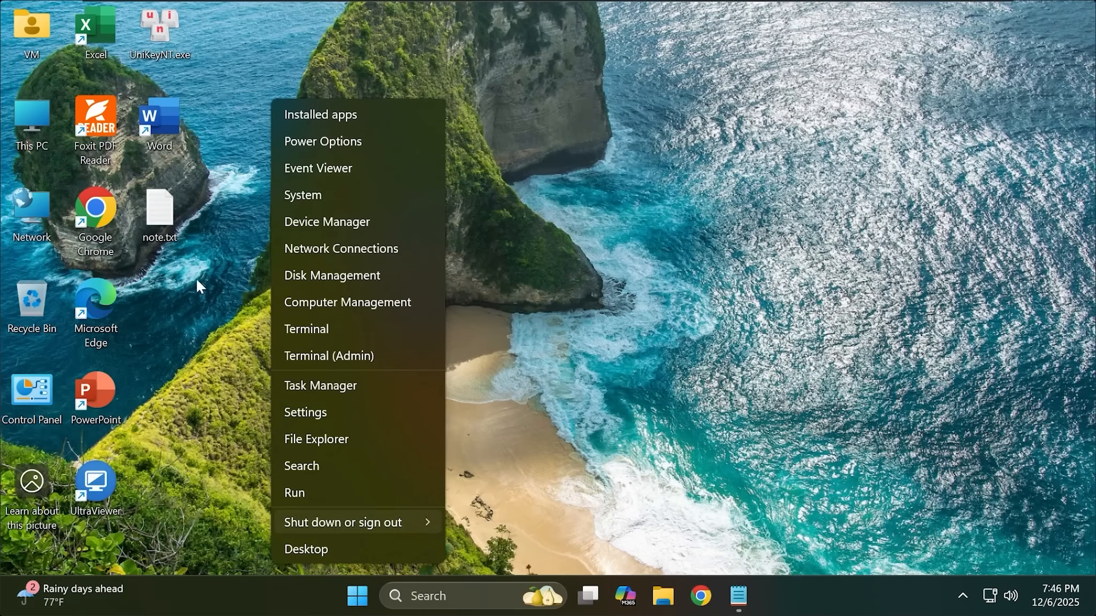
Open Disk Management and shrink the Windows (C:) volume by 1024 MB.
{"action": "left_click", "coordinate": [316, 273]}
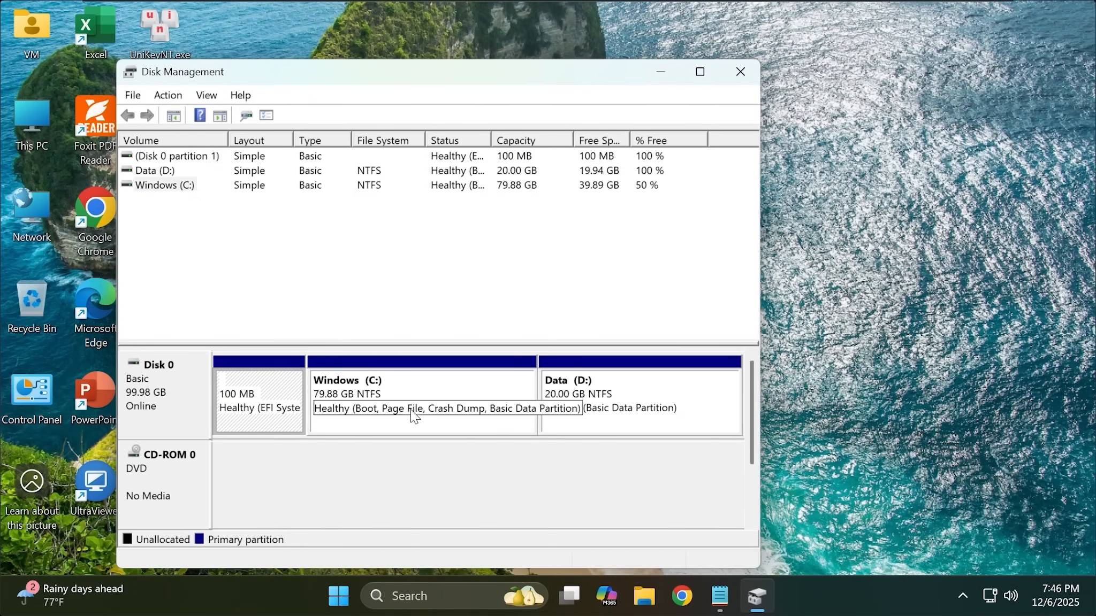
{"action": "left_click", "coordinate": [410, 410]}
{"action": "right_click", "coordinate": [373, 397]}
{"action": "left_click", "coordinate": [432, 295]}
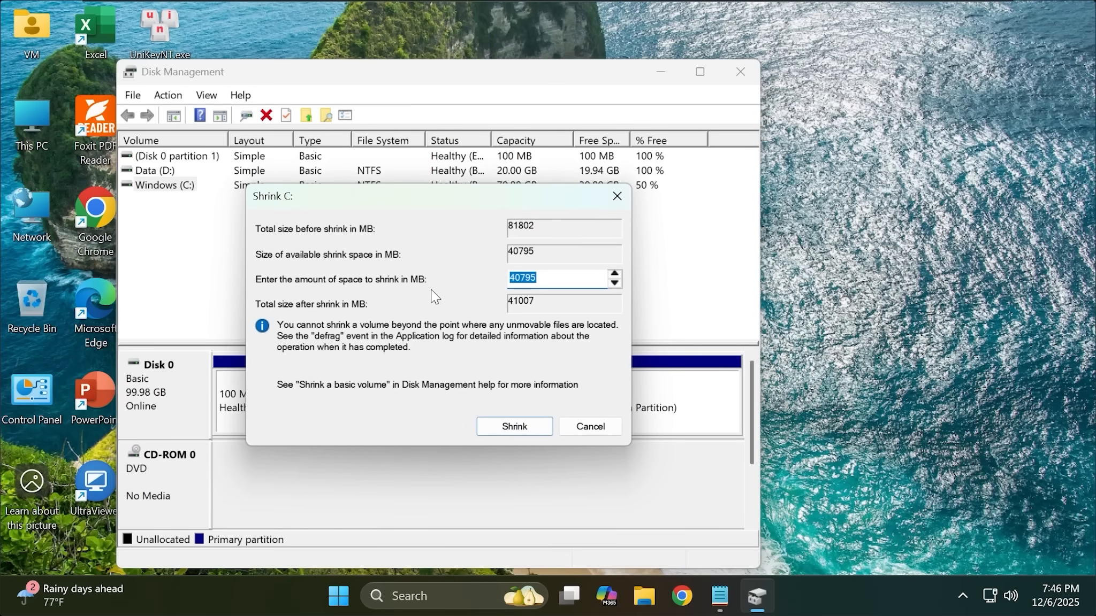
{"action": "type", "text": "1024"}
{"action": "left_click", "coordinate": [513, 428]}
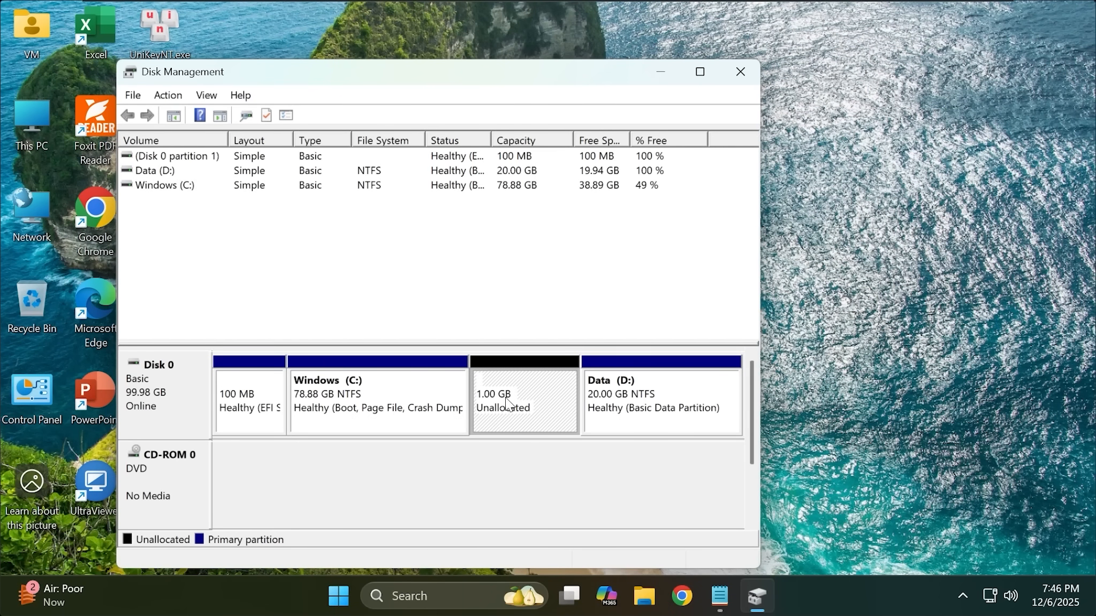
Start a new simple volume on the unallocated space of Disk 0 and assign it drive letter Z.
{"action": "right_click", "coordinate": [507, 400]}
{"action": "left_click", "coordinate": [551, 411]}
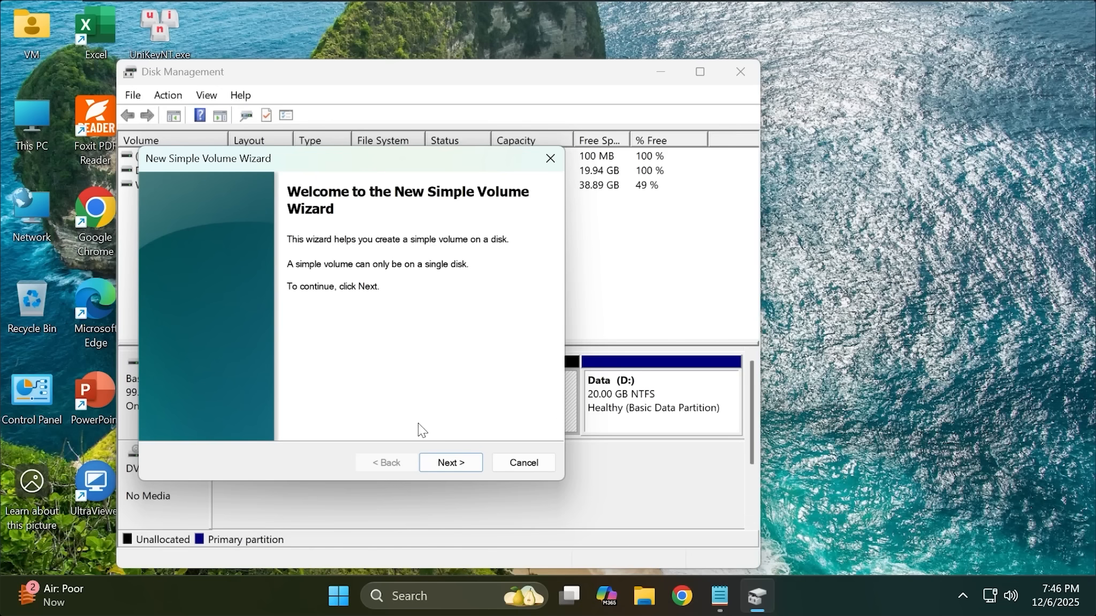
{"action": "left_click", "coordinate": [452, 463]}
{"action": "left_click", "coordinate": [461, 466]}
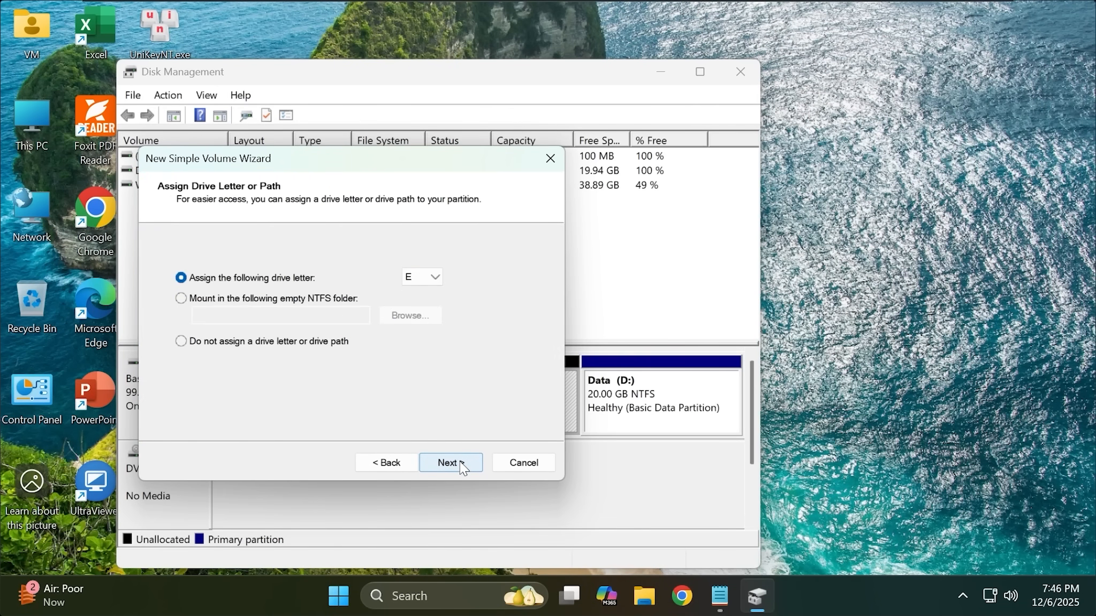
{"action": "left_click", "coordinate": [426, 280]}
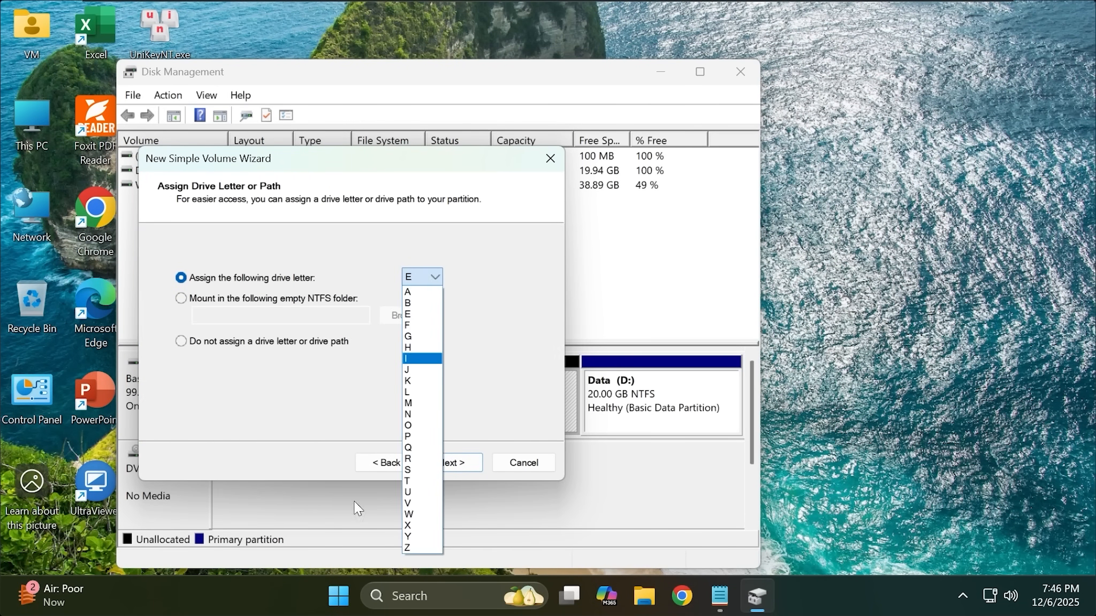
{"action": "left_click", "coordinate": [412, 548]}
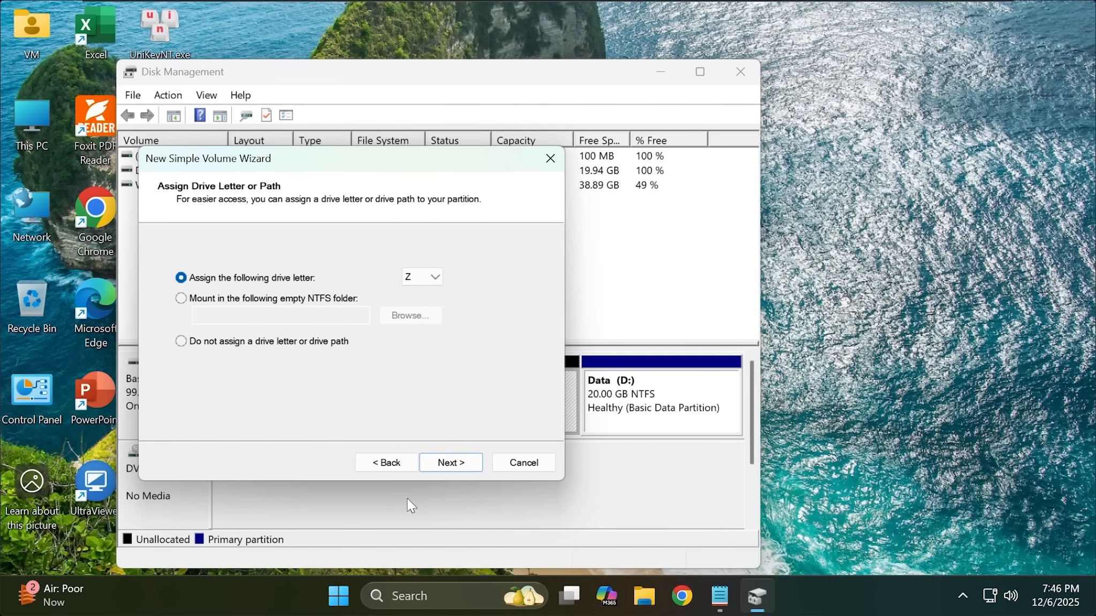
{"action": "left_click", "coordinate": [462, 453]}
Format the new volume as FAT32 with the label MULTIBOOT, finish the wizard and close Disk Management.
{"action": "left_click", "coordinate": [385, 314]}
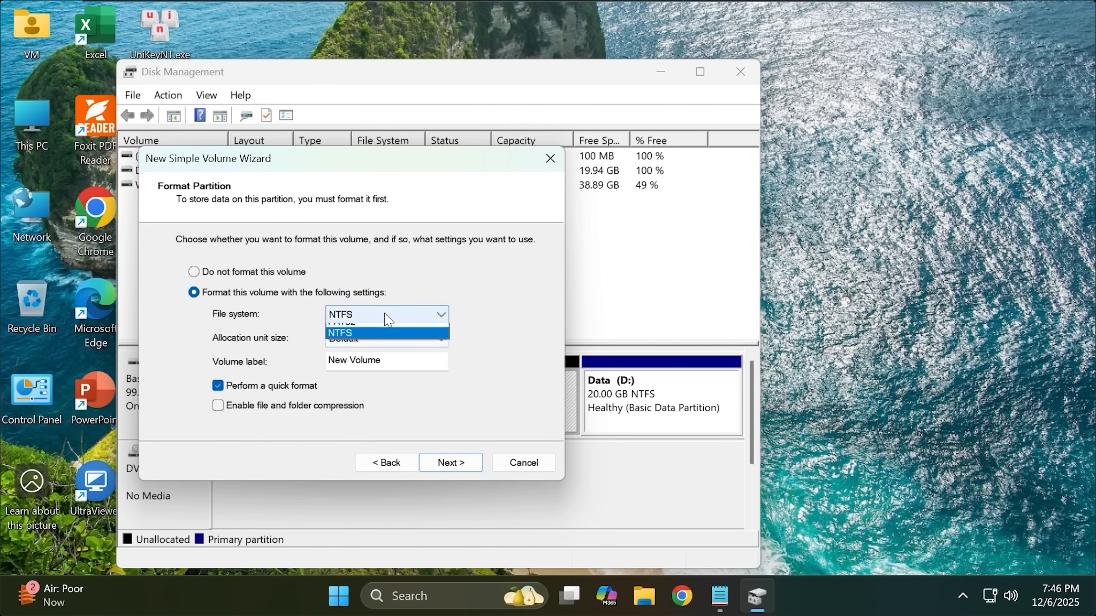
{"action": "left_click", "coordinate": [335, 341]}
{"action": "left_click_drag", "start_coordinate": [406, 361], "coordinate": [70, 359]}
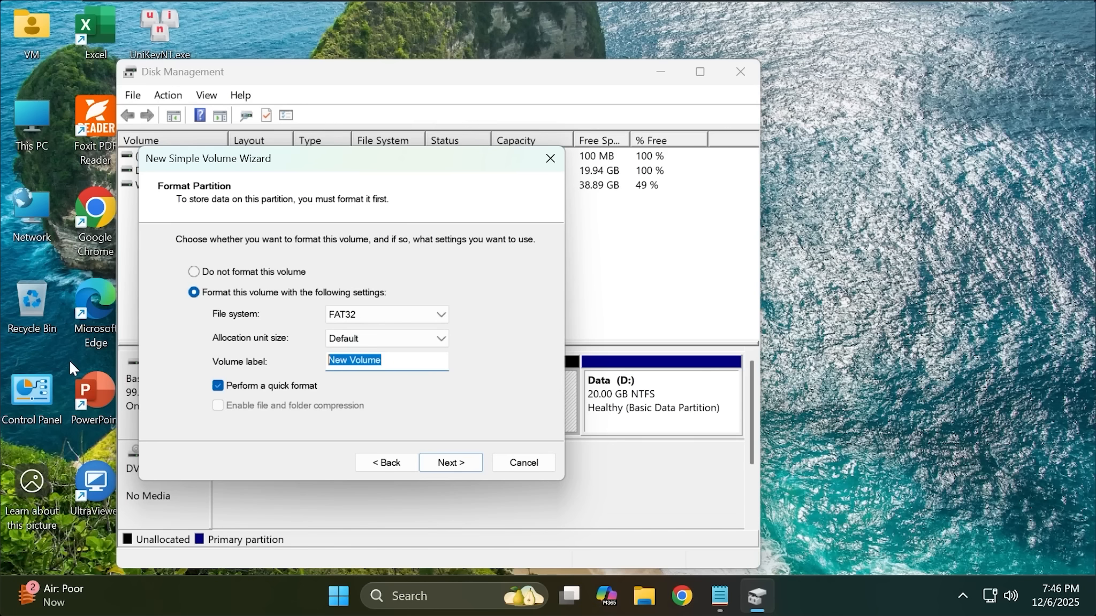
{"action": "type", "text": "MULTIBOOT"}
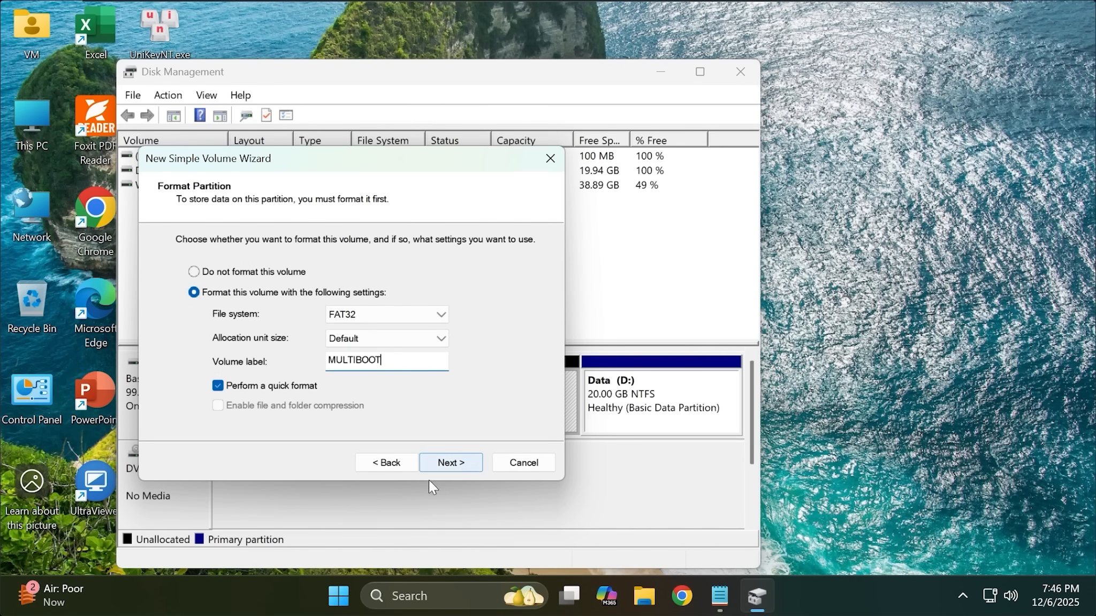
{"action": "left_click", "coordinate": [444, 467]}
{"action": "left_click", "coordinate": [448, 464]}
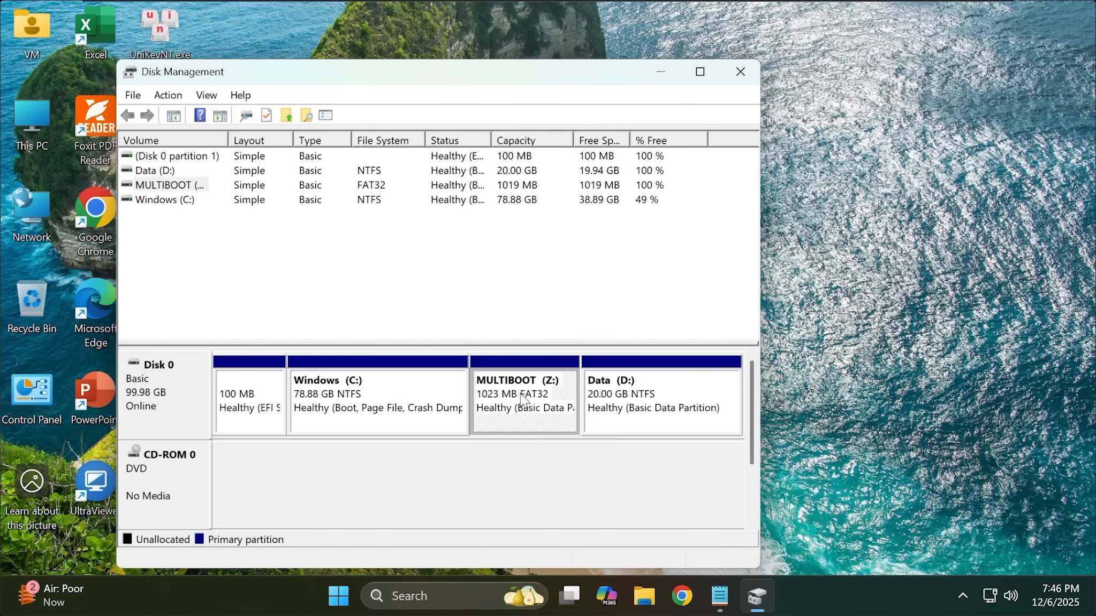
{"action": "left_click", "coordinate": [739, 75]}
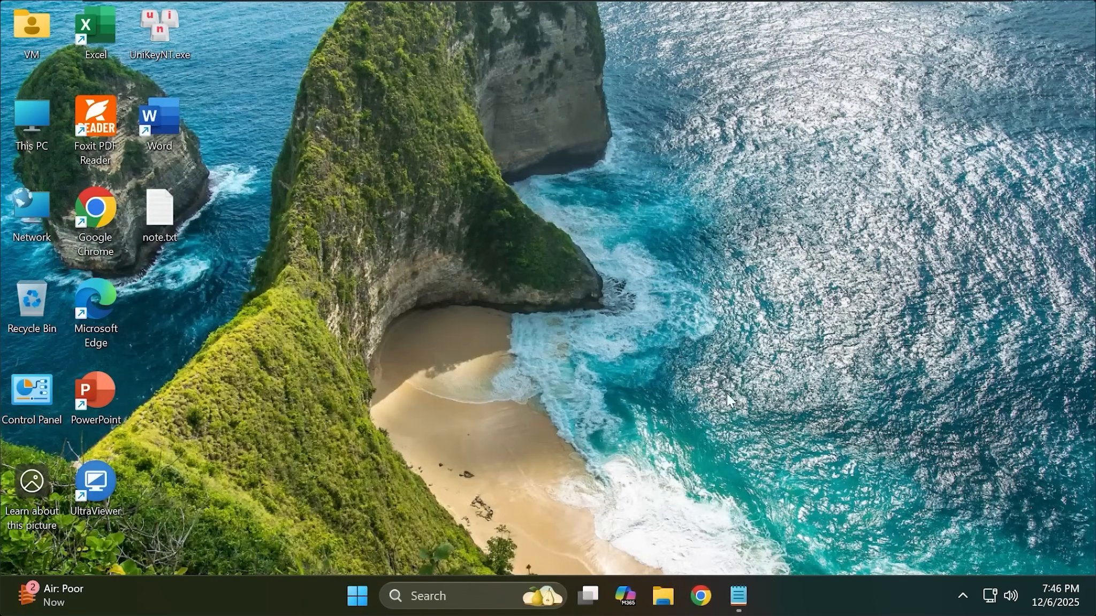
Copy the Grubfm link from note.txt and open the grub2-filemanager releases page in the browser.
{"action": "left_click", "coordinate": [746, 592]}
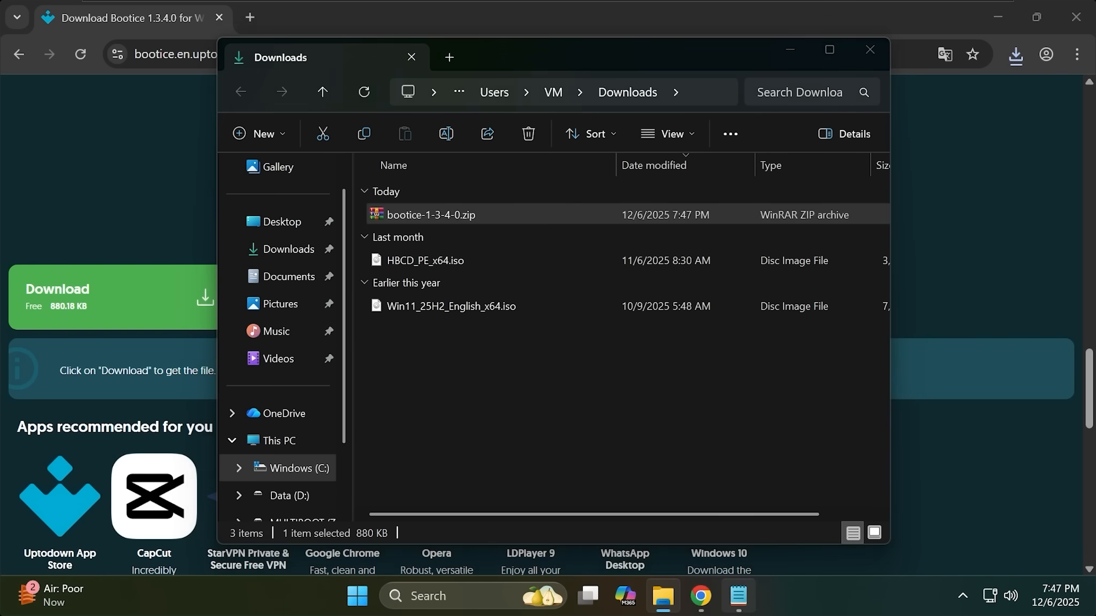
{"action": "key", "text": "alt+Tab"}
{"action": "left_click_drag", "start_coordinate": [115, 217], "coordinate": [589, 225]}
{"action": "left_click", "coordinate": [168, 217]}
{"action": "left_click", "coordinate": [177, 217]}
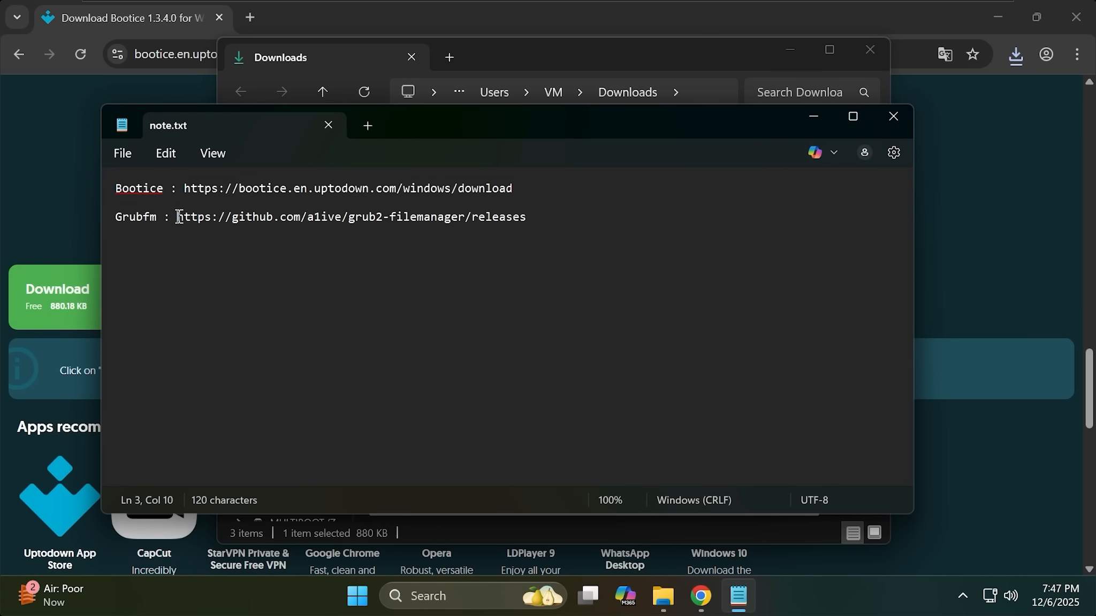
{"action": "left_click", "coordinate": [555, 216], "text": "shift"}
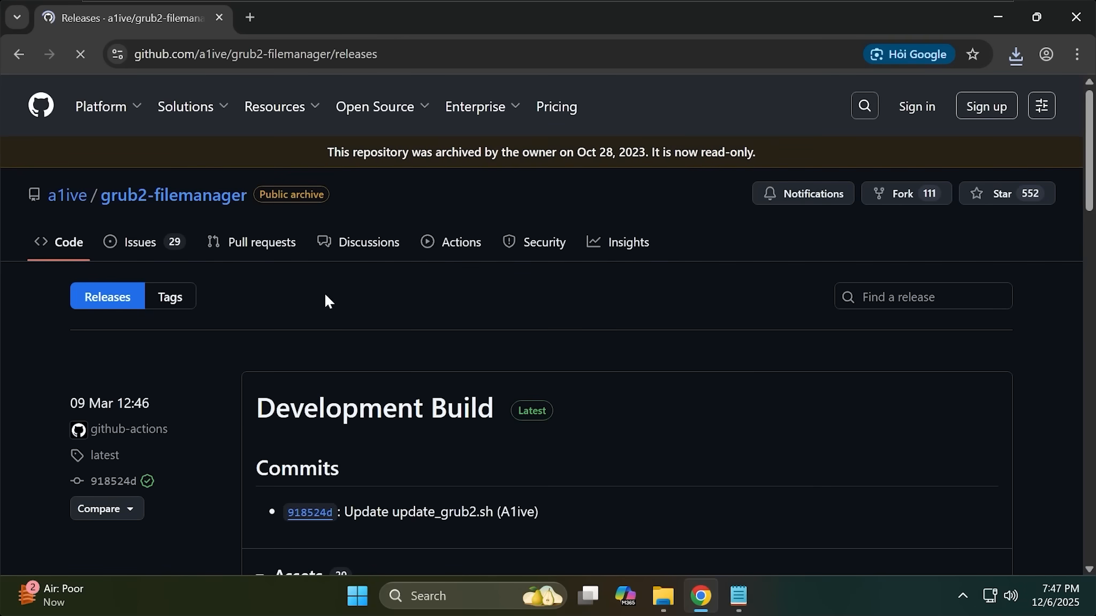
Download grubfm-en_US.7z from the latest release's assets and close the browser.
{"action": "scroll", "coordinate": [327, 306], "scroll_direction": "down", "scroll_amount": 8}
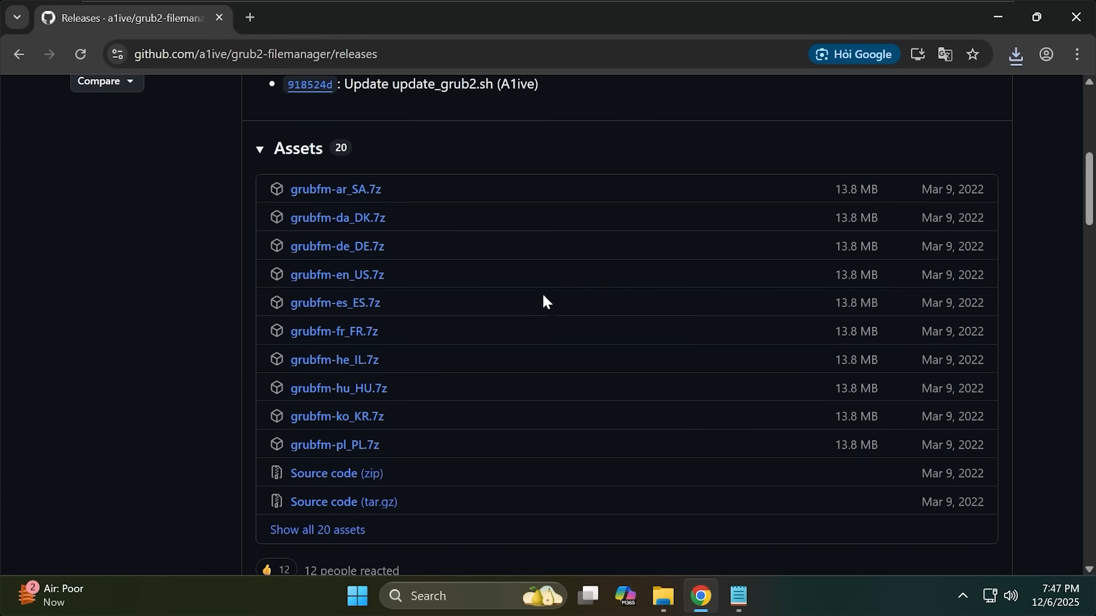
{"action": "left_click_drag", "start_coordinate": [412, 273], "coordinate": [286, 279]}
{"action": "left_click", "coordinate": [381, 282]}
{"action": "left_click", "coordinate": [340, 277]}
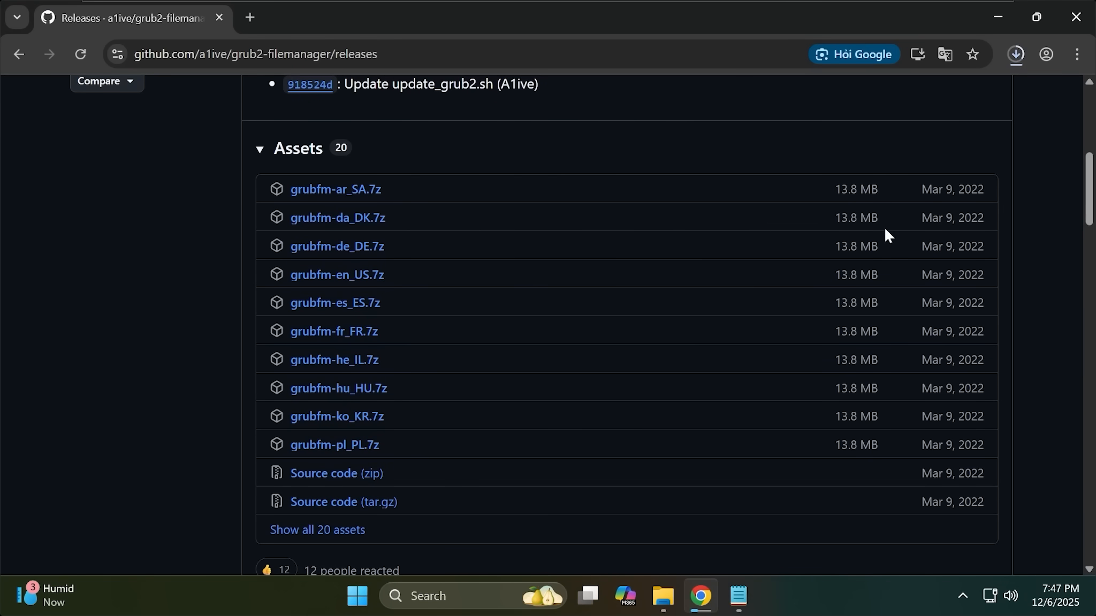
{"action": "left_click", "coordinate": [1016, 54]}
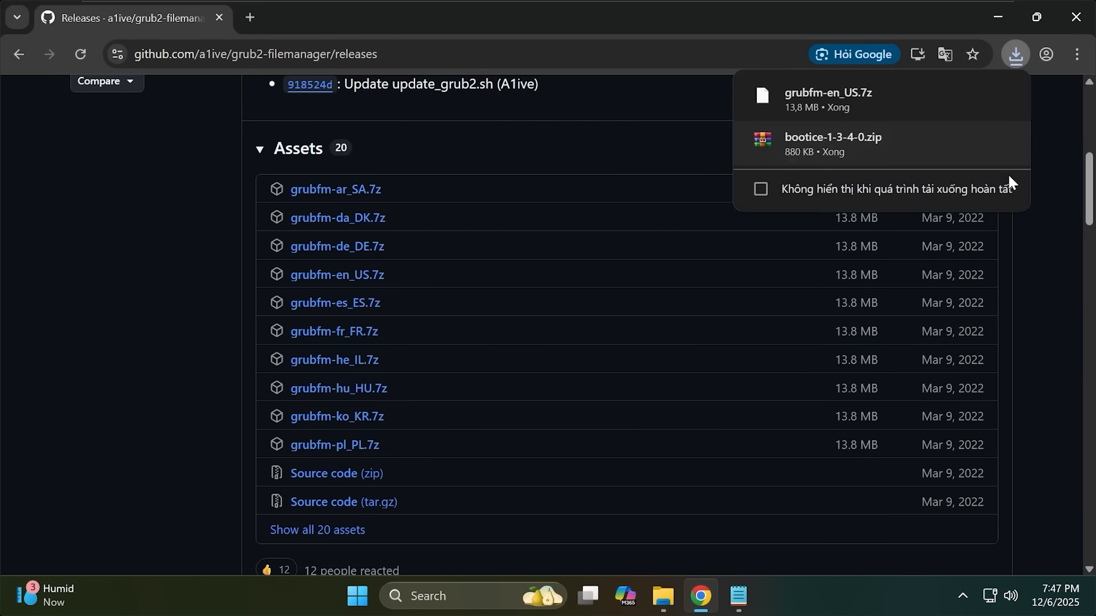
{"action": "left_click", "coordinate": [1076, 16]}
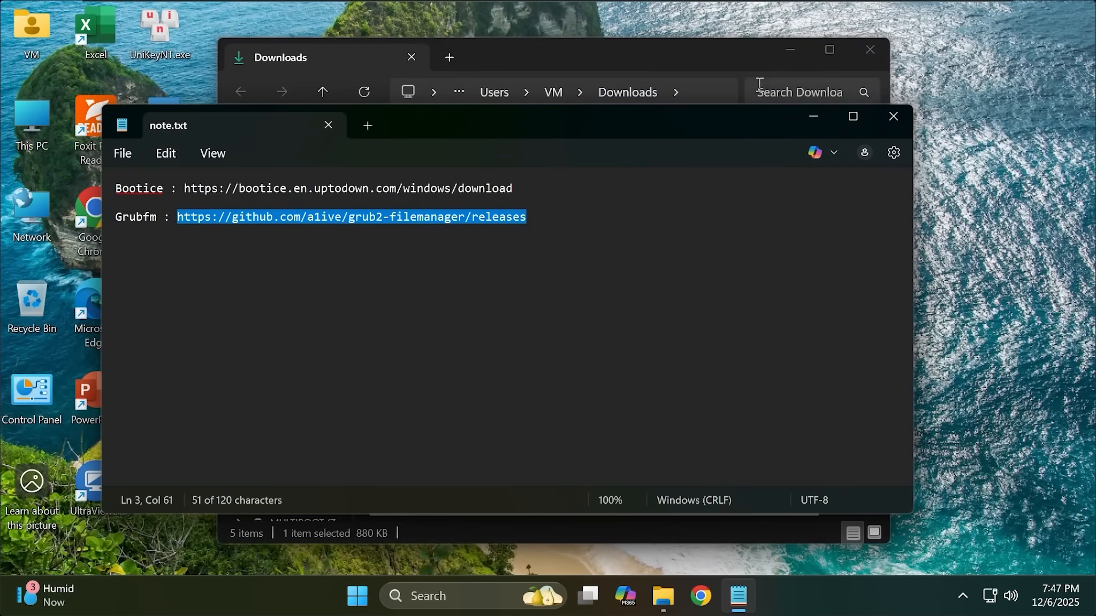
Refresh the Downloads folder and extract grubfm-en_US.7z into its own folder with WinRAR.
{"action": "left_click", "coordinate": [724, 48]}
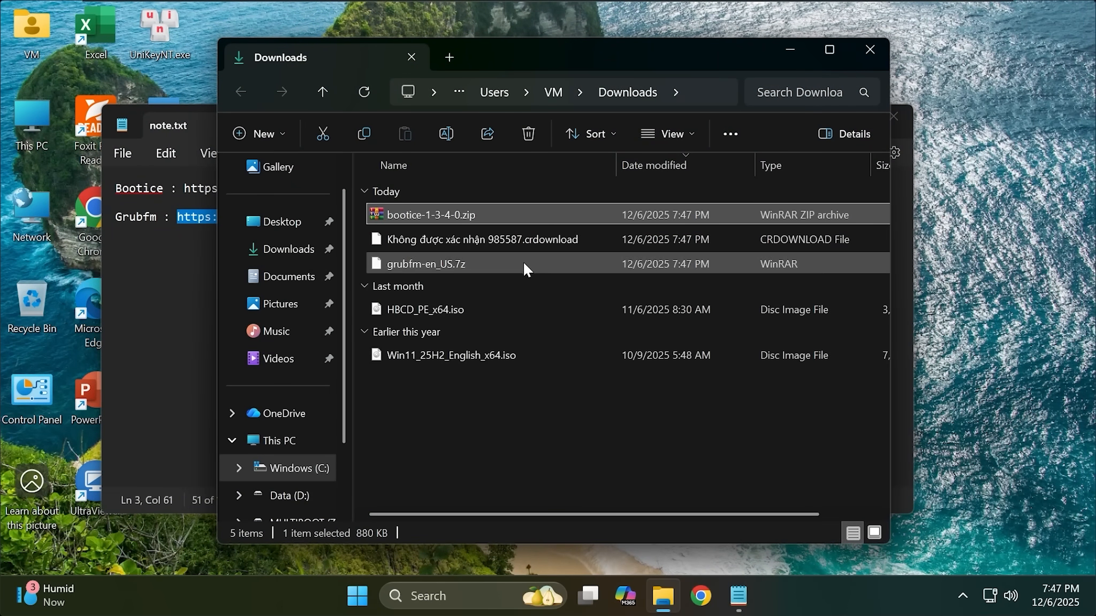
{"action": "right_click", "coordinate": [515, 421]}
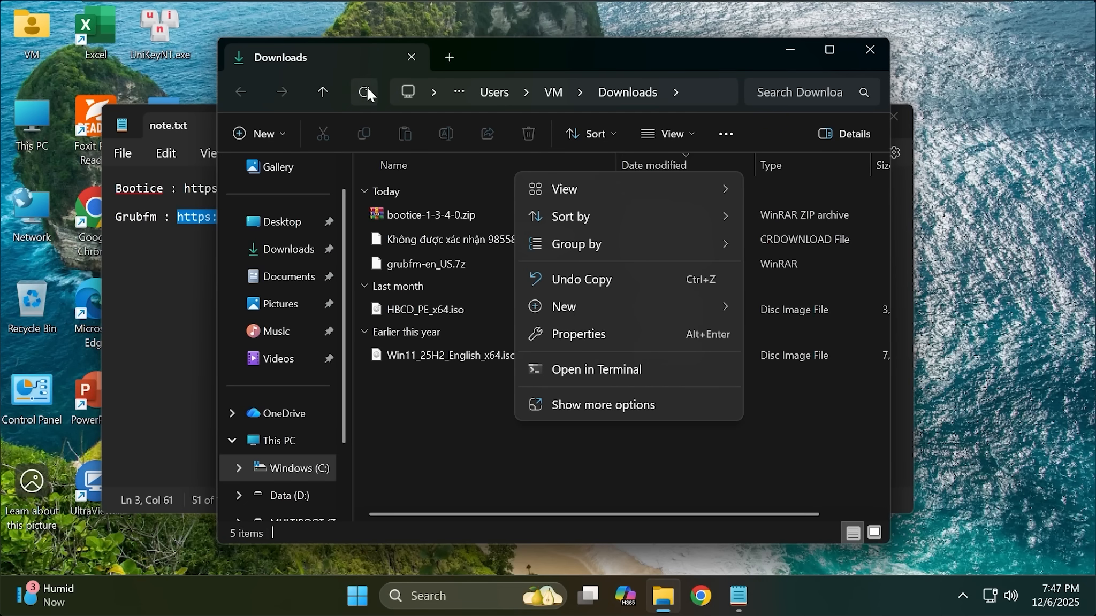
{"action": "left_click", "coordinate": [425, 278]}
{"action": "left_click", "coordinate": [476, 217]}
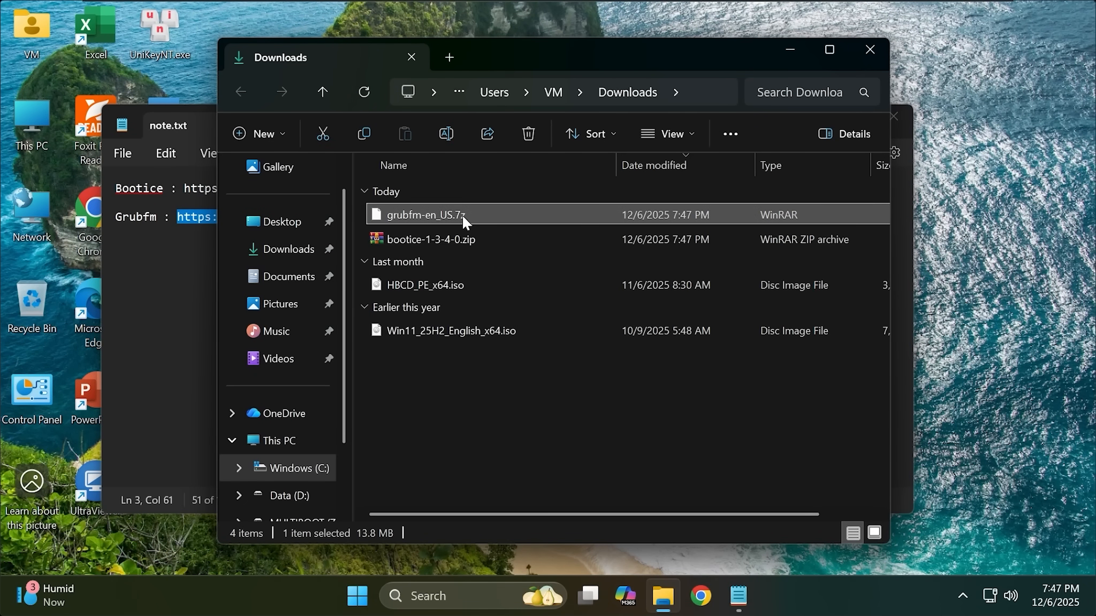
{"action": "right_click", "coordinate": [462, 216]}
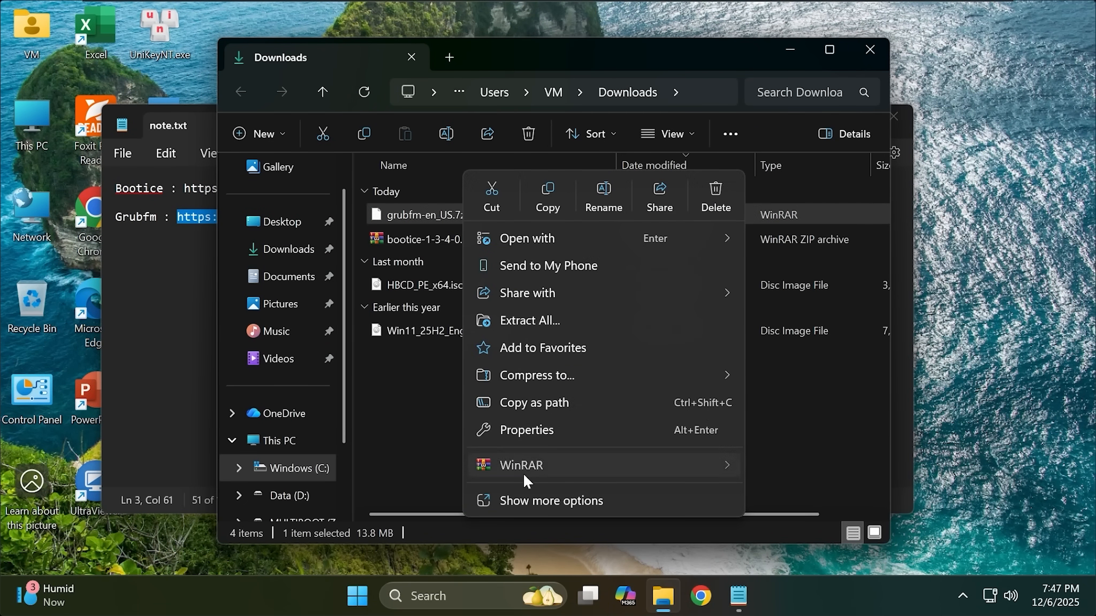
{"action": "mouse_move", "coordinate": [573, 472]}
{"action": "left_click", "coordinate": [877, 522]}
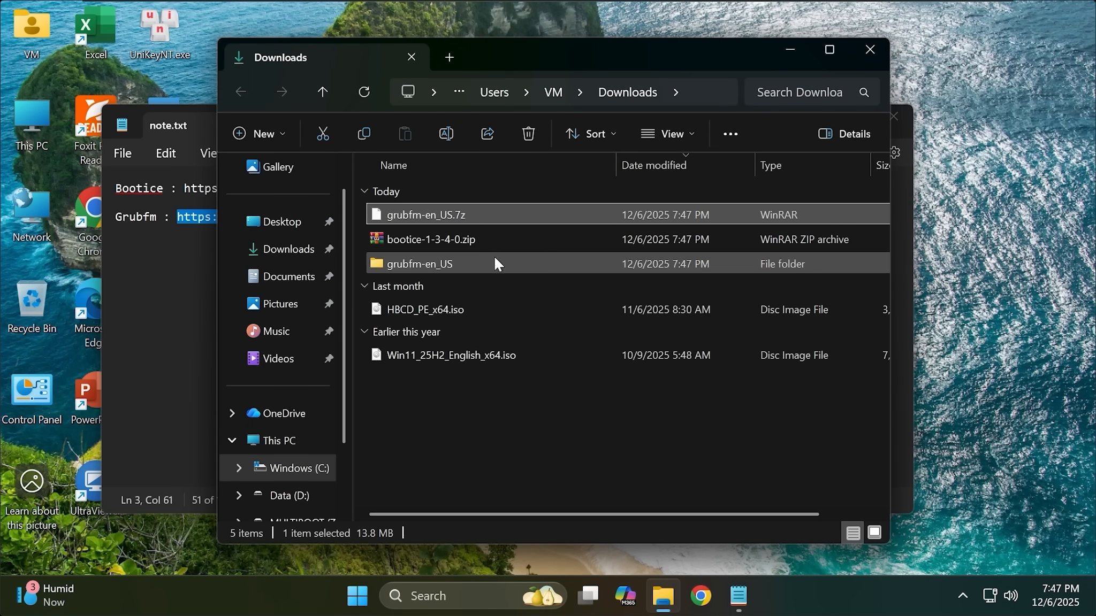
Extract bootice-1-3-4-0.zip into its own folder with WinRAR.
{"action": "left_click", "coordinate": [464, 238]}
{"action": "right_click", "coordinate": [464, 238]}
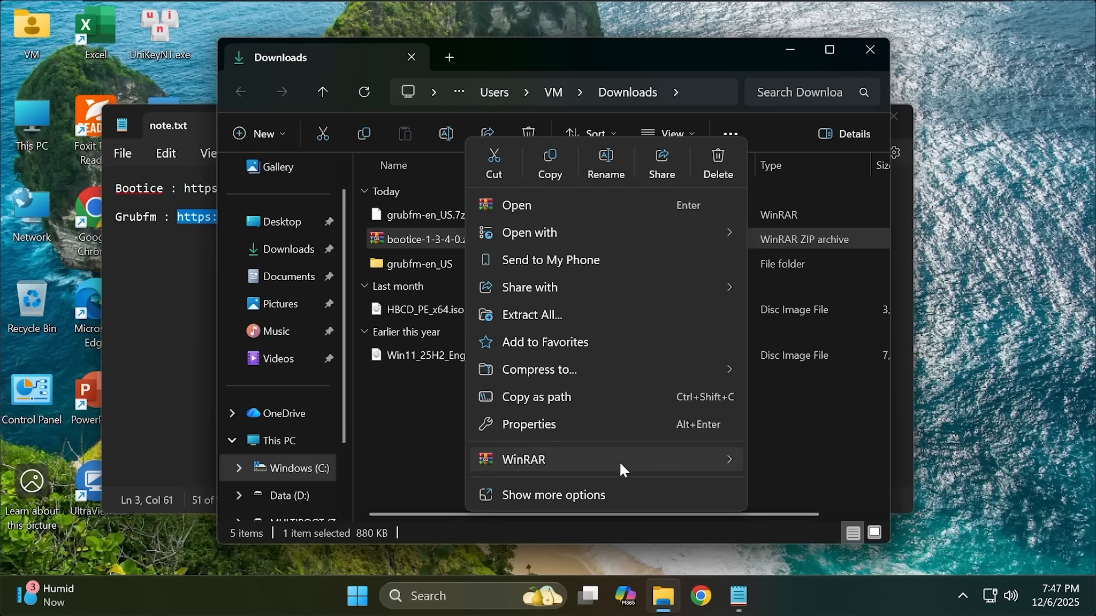
{"action": "mouse_move", "coordinate": [619, 460]}
{"action": "left_click", "coordinate": [861, 510]}
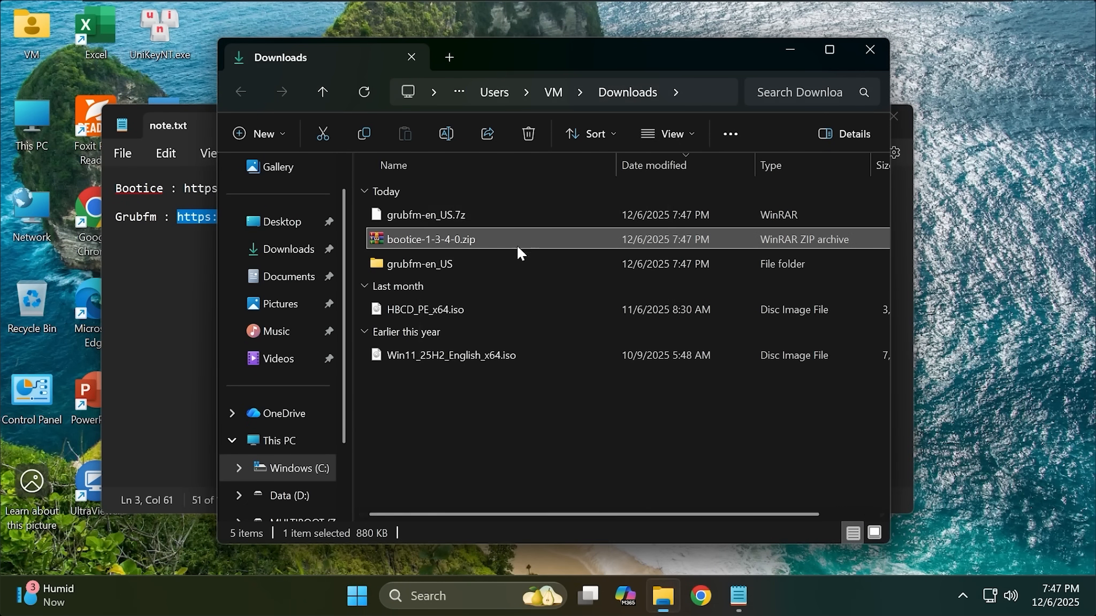
Permanently delete the two downloaded archives, grubfm-en_US.7z and bootice-1-3-4-0.zip, and close note.txt.
{"action": "left_click", "coordinate": [498, 216], "text": "ctrl"}
{"action": "key", "text": "shift+Delete"}
{"action": "key", "text": "Return"}
{"action": "left_click", "coordinate": [170, 368]}
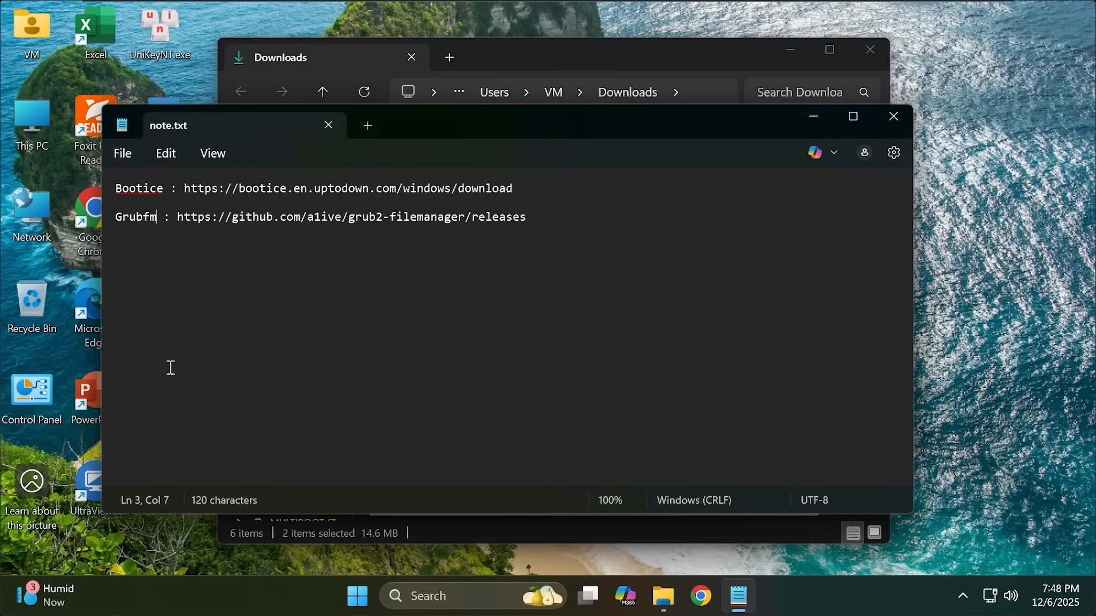
{"action": "key", "text": "alt+F4"}
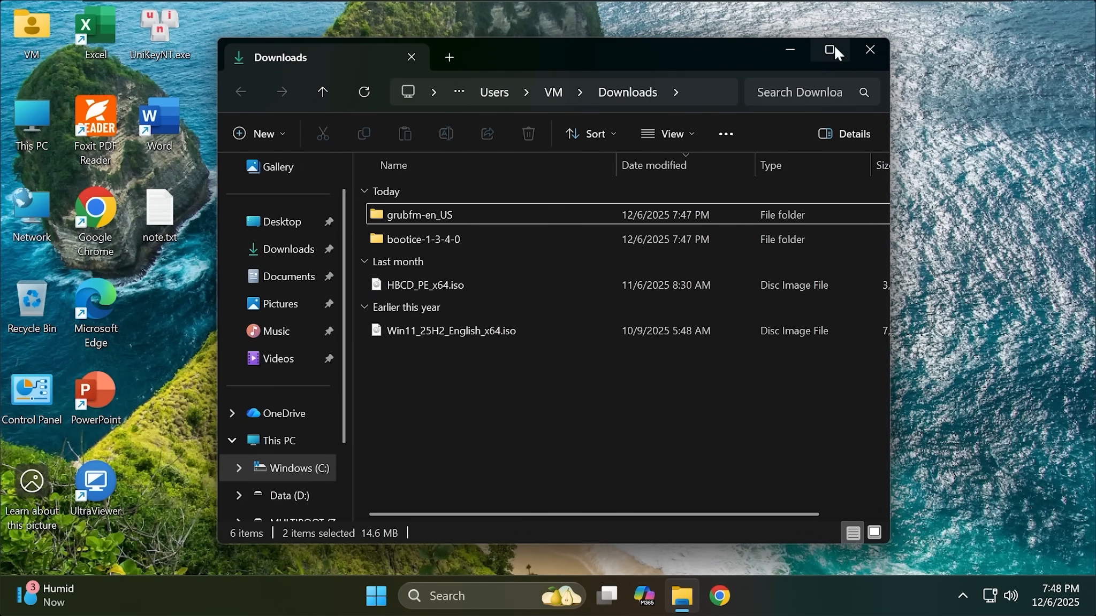
Maximize the Downloads window, open the grubfm-en_US folder and rename grubfmx64.efi to boot.efi.
{"action": "left_click", "coordinate": [831, 49]}
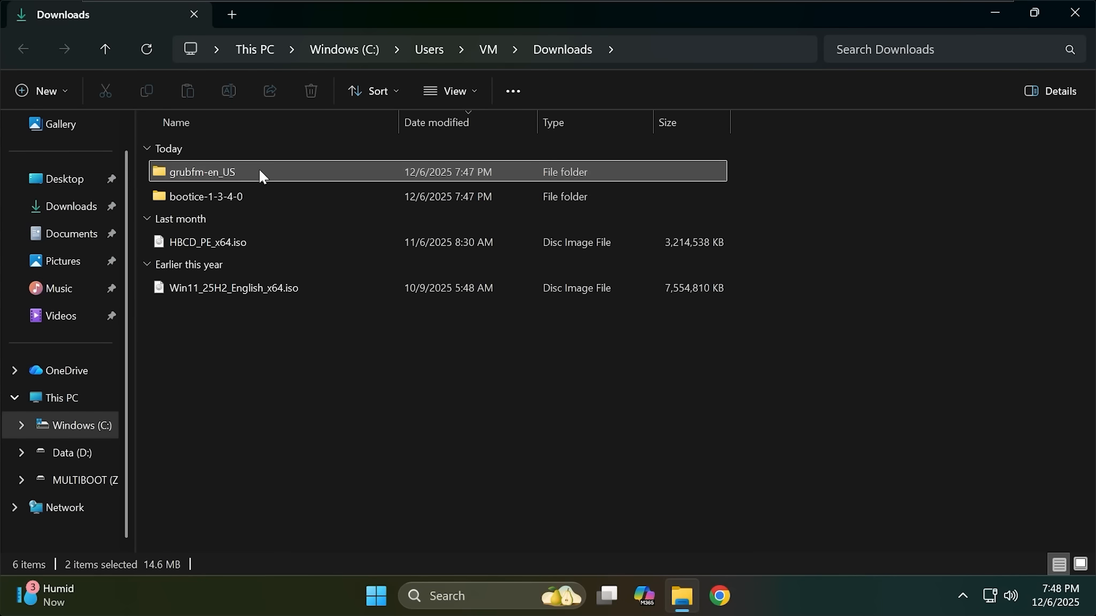
{"action": "left_click", "coordinate": [220, 173]}
{"action": "double_click", "coordinate": [207, 178]}
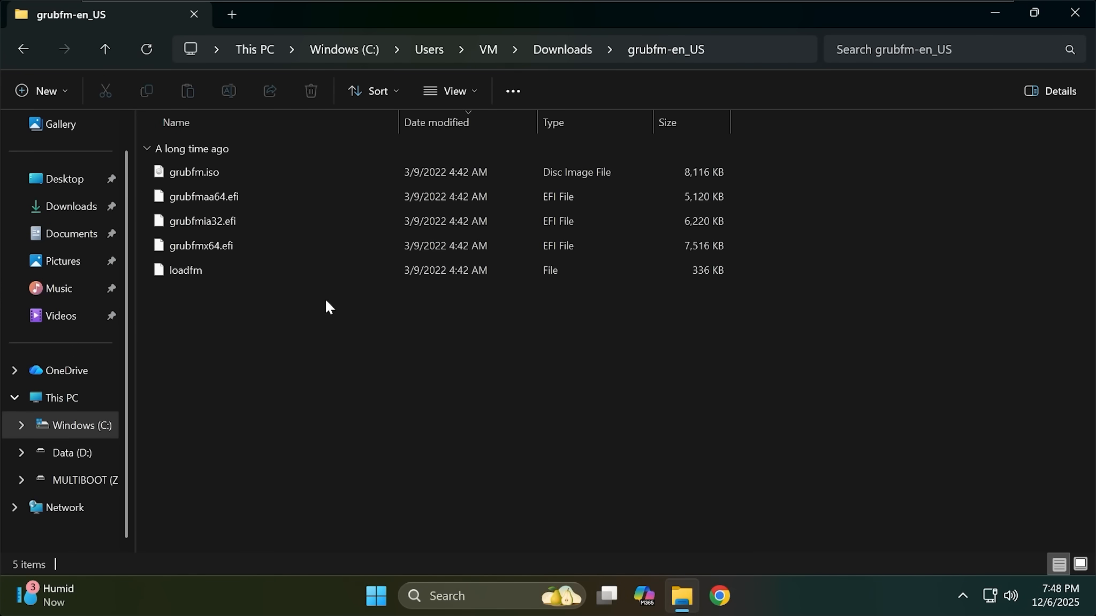
{"action": "left_click", "coordinate": [245, 247]}
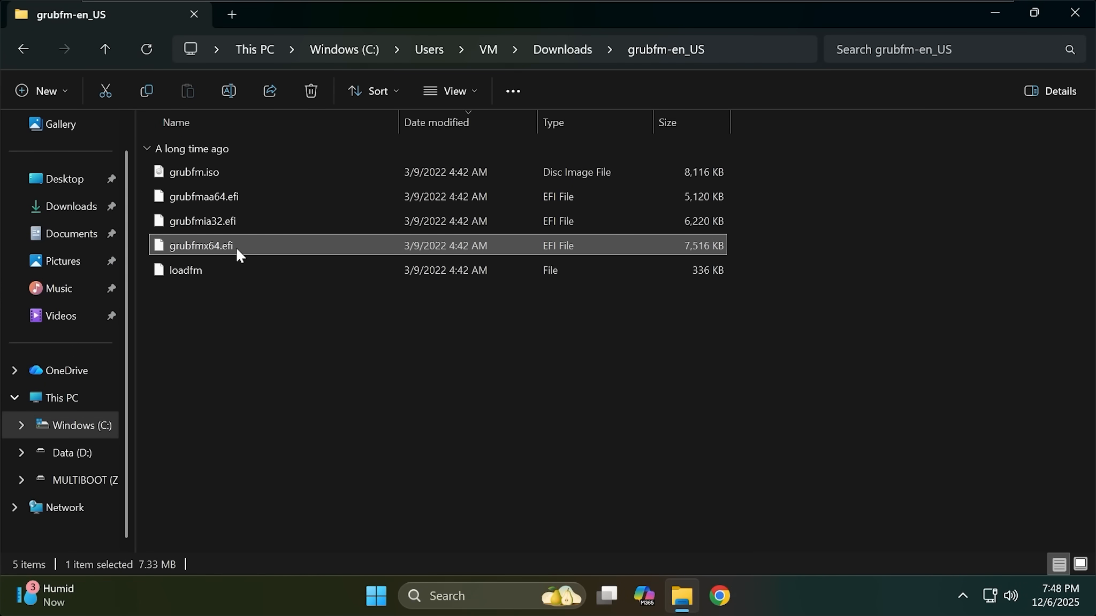
{"action": "left_click", "coordinate": [235, 246]}
{"action": "type", "text": "boot"}
{"action": "key", "text": "Return"}
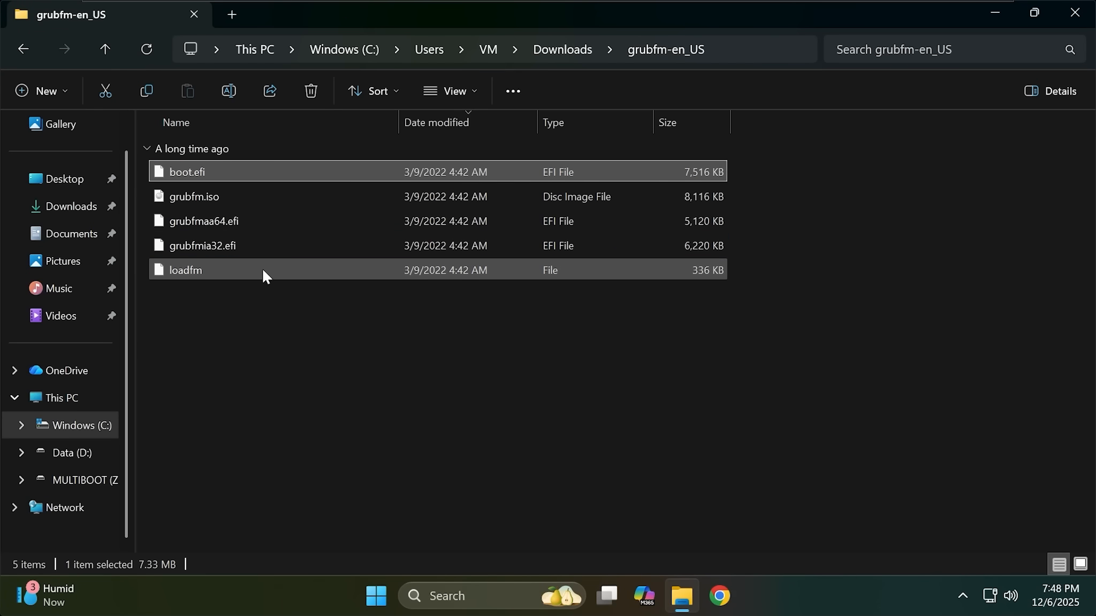
Copy boot.efi from the grubfm-en_US folder into the root of the MULTIBOOT (Z:) drive.
{"action": "right_click", "coordinate": [198, 174]}
{"action": "left_click", "coordinate": [290, 195]}
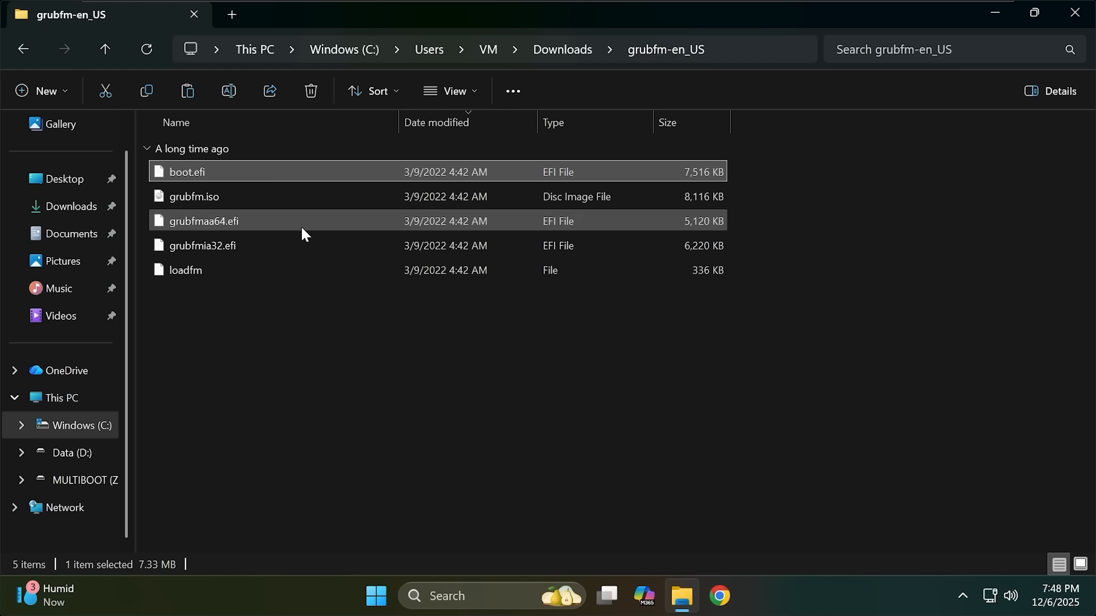
{"action": "left_click", "coordinate": [77, 481]}
{"action": "right_click", "coordinate": [242, 310]}
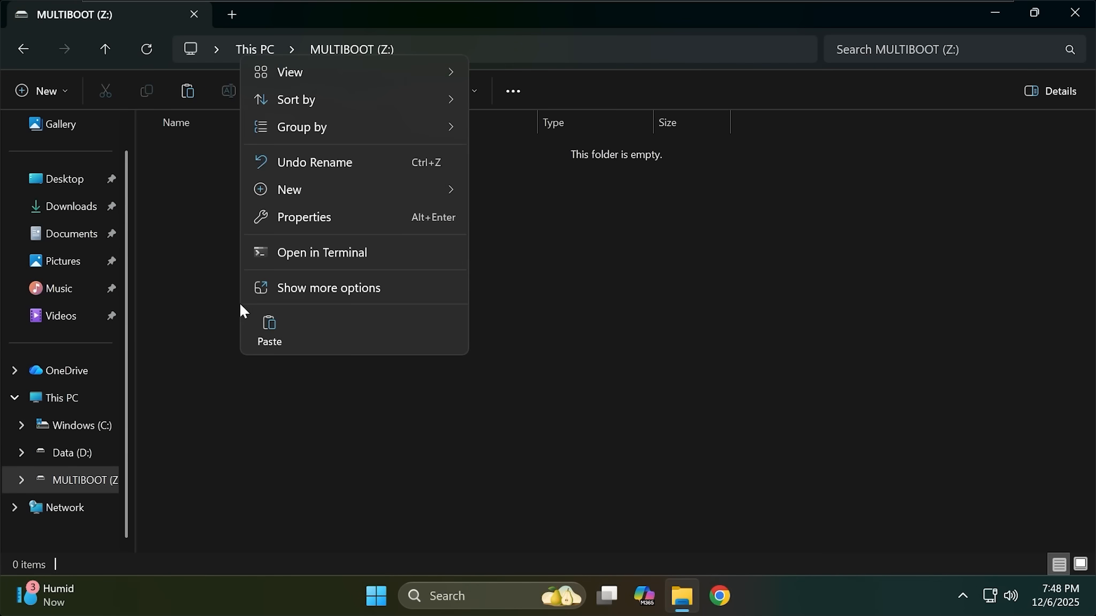
{"action": "left_click", "coordinate": [269, 331]}
{"action": "left_click", "coordinate": [365, 386]}
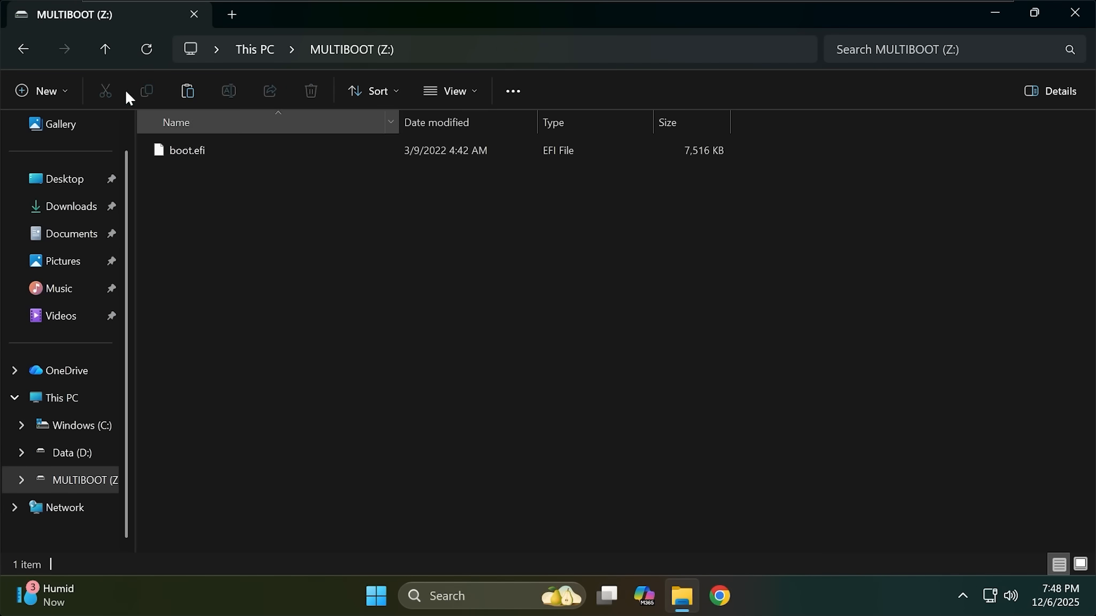
Return to the Downloads folder, open the bootice-1-3-4-0 folder and run BOOTICEx64.exe.
{"action": "left_click", "coordinate": [23, 49]}
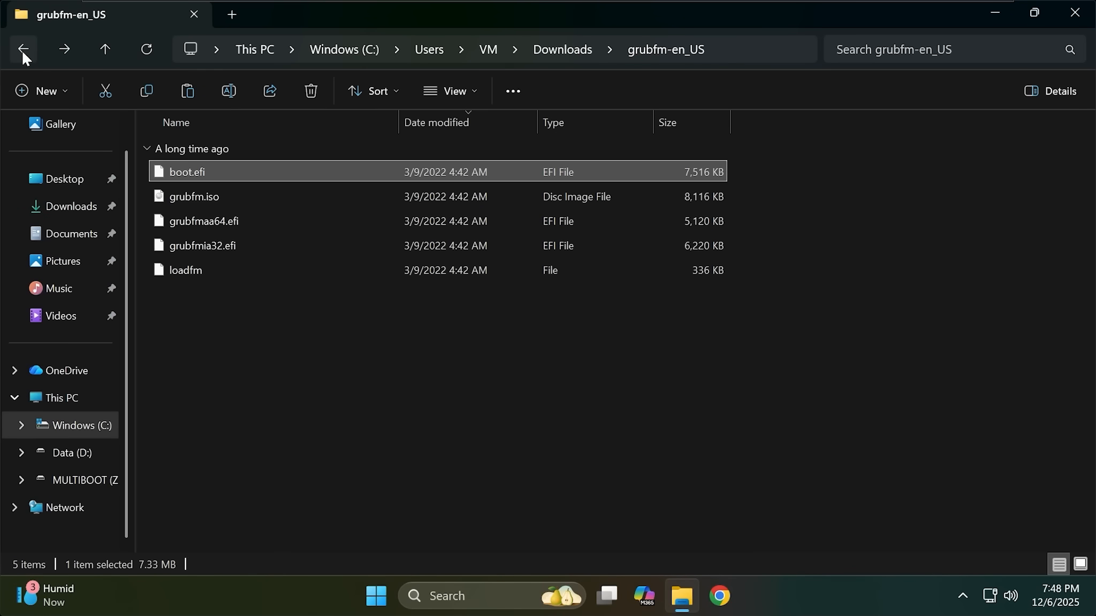
{"action": "left_click", "coordinate": [22, 50]}
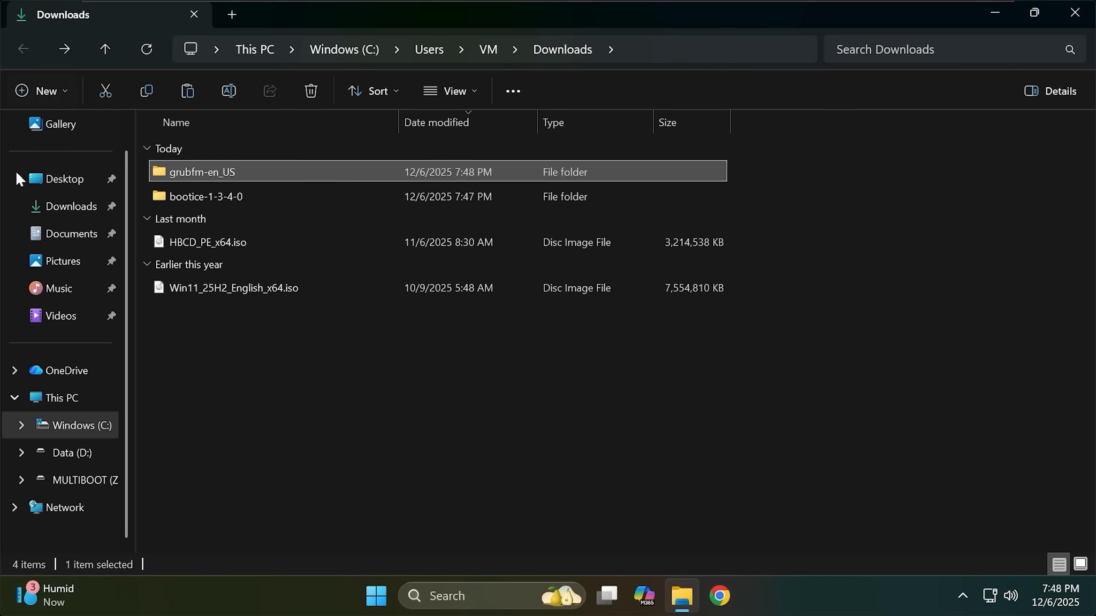
{"action": "left_click", "coordinate": [253, 200]}
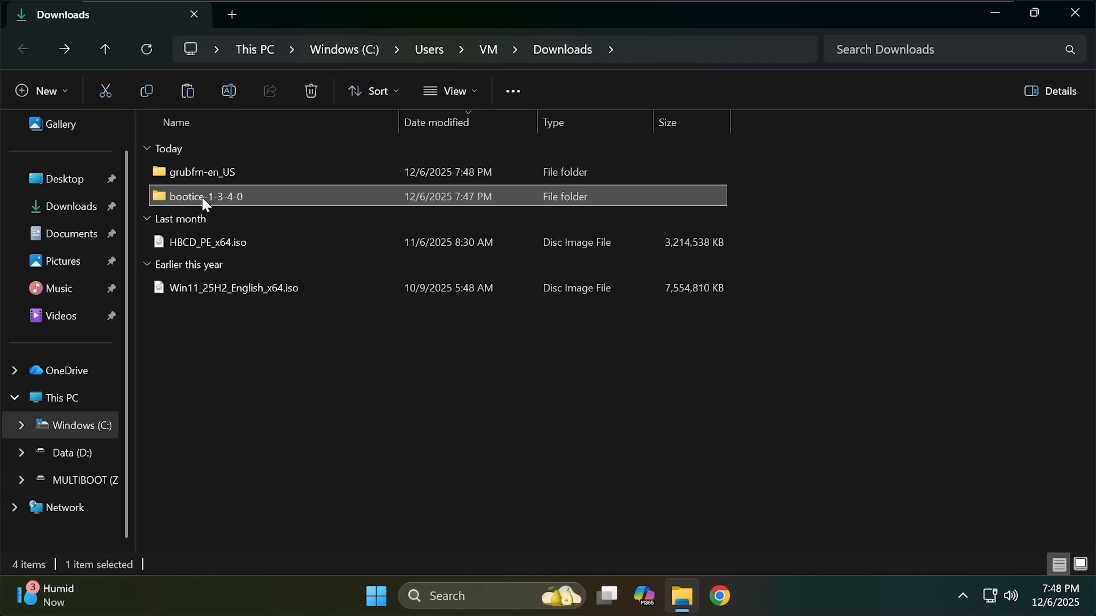
{"action": "double_click", "coordinate": [217, 197]}
{"action": "left_click", "coordinate": [227, 175]}
{"action": "double_click", "coordinate": [236, 173]}
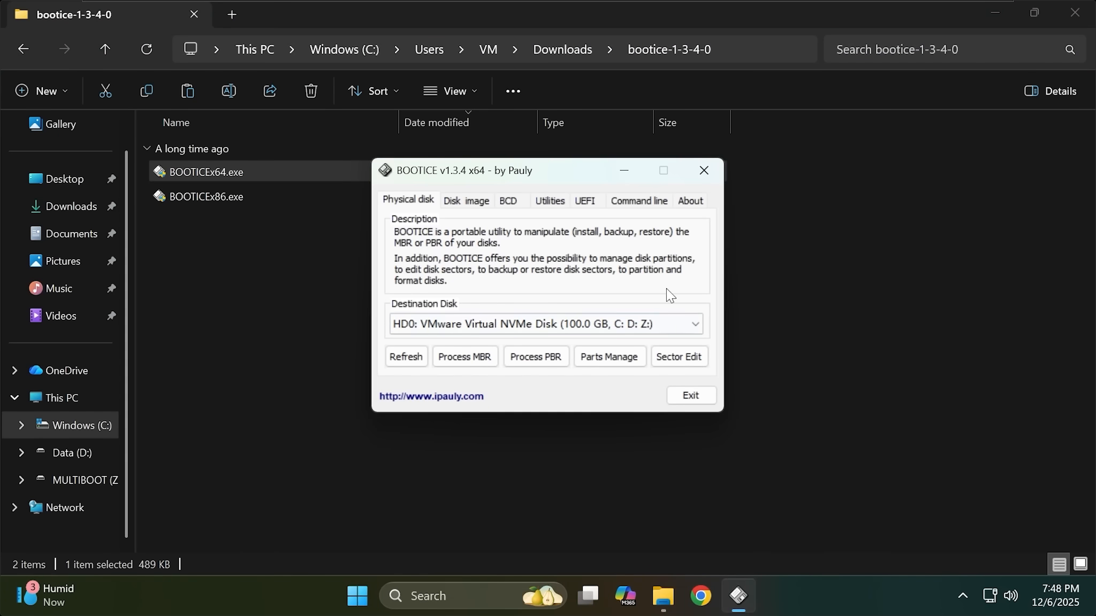
Open the UEFI boot entries editor and add a new entry using boot.efi from the MULTIBOOT (Z:) drive.
{"action": "left_click", "coordinate": [590, 199]}
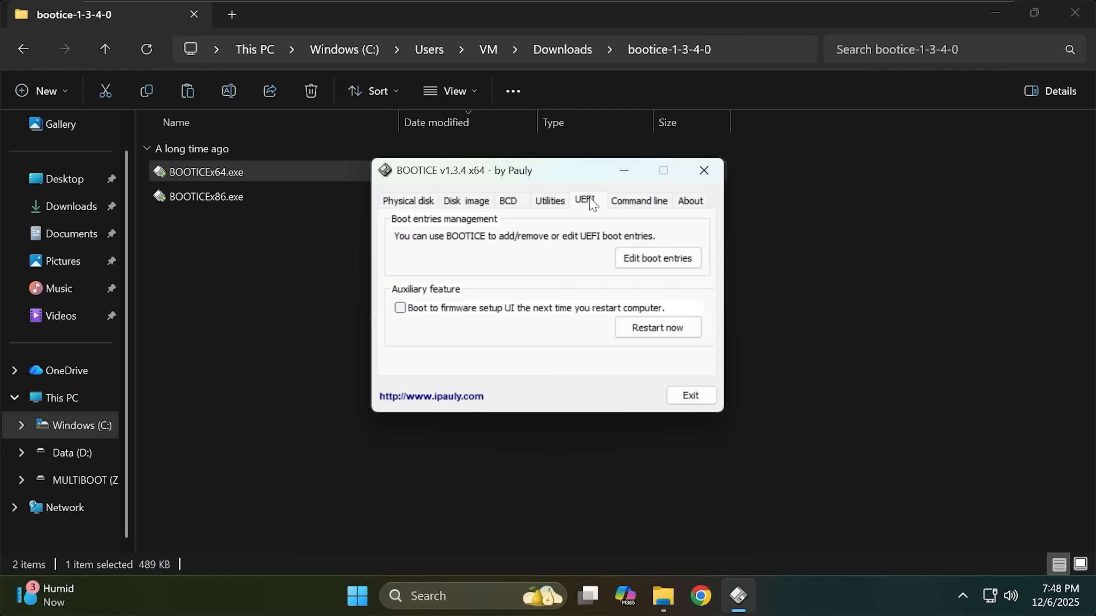
{"action": "left_click", "coordinate": [658, 258]}
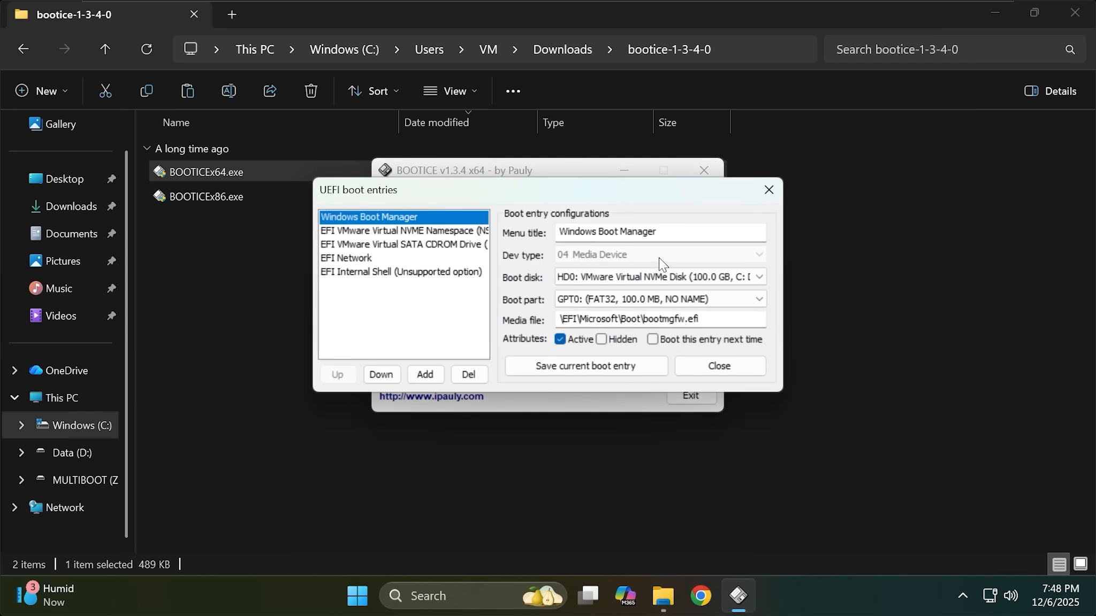
{"action": "left_click", "coordinate": [425, 374]}
{"action": "scroll", "coordinate": [420, 382], "scroll_direction": "down", "scroll_amount": 3}
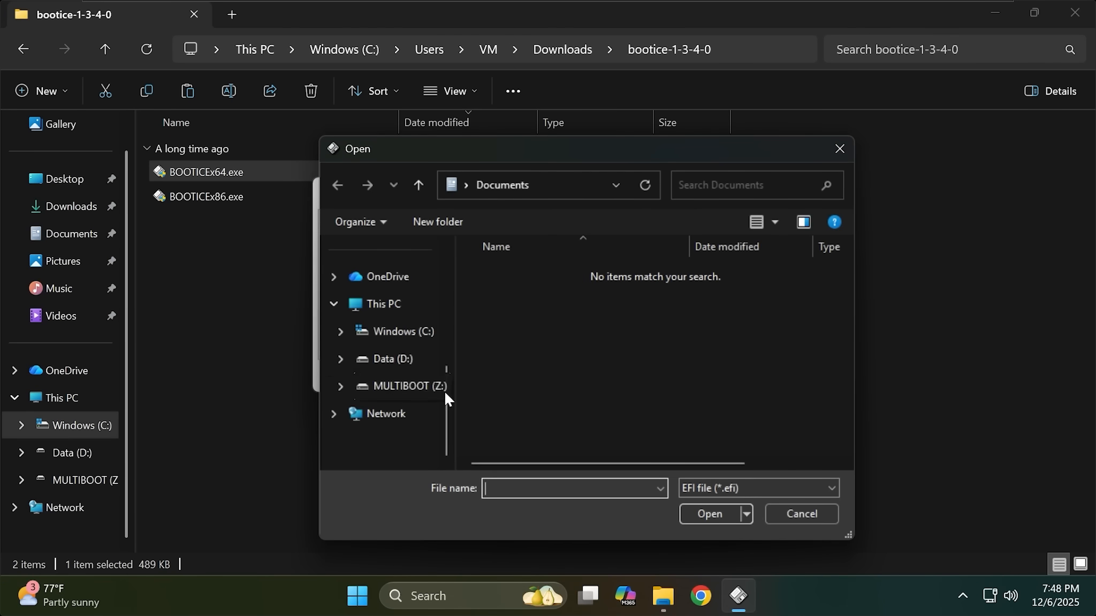
{"action": "left_click", "coordinate": [379, 389]}
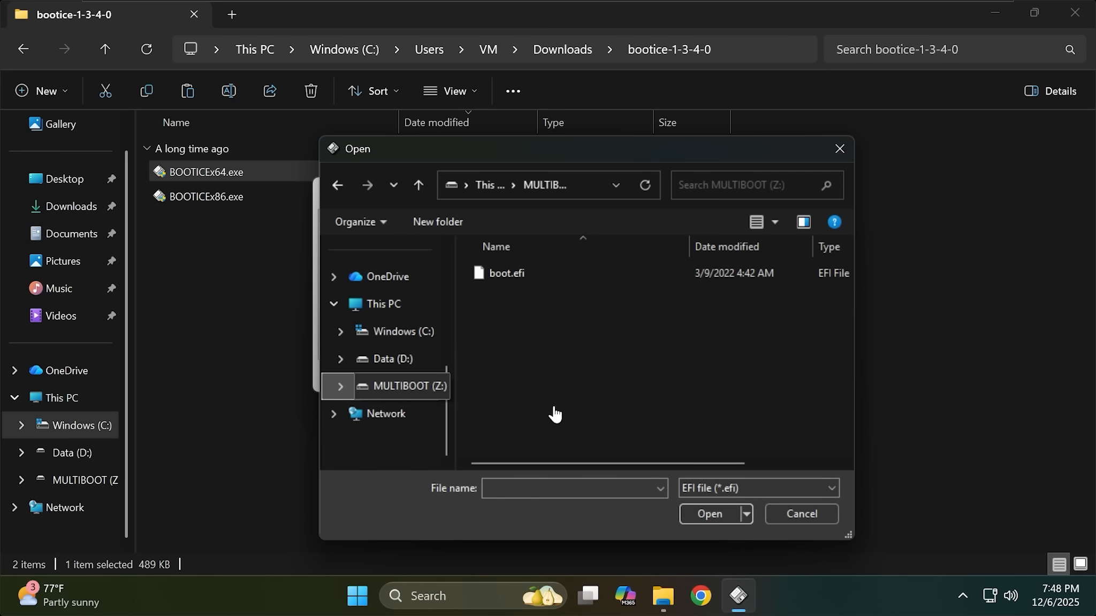
{"action": "left_click", "coordinate": [540, 274]}
{"action": "left_click", "coordinate": [716, 515]}
{"action": "left_click", "coordinate": [637, 357]}
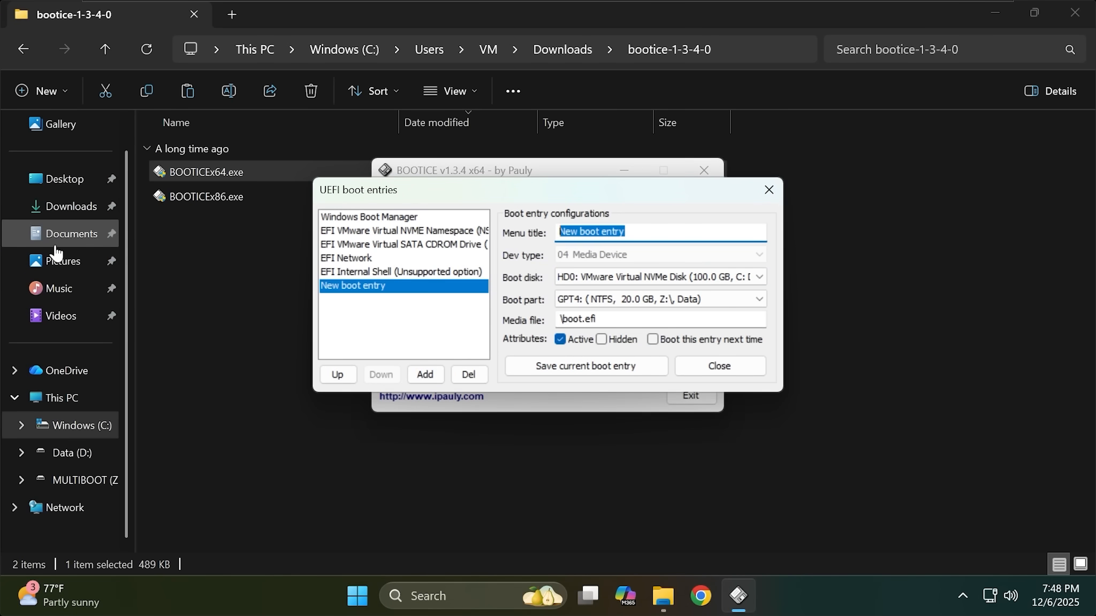
Title the new boot entry MULTIBOOT, set its boot partition to GPT3 (FAT32, 1.0 GB, MULTIBOOT), save it and close the boot entries editor.
{"action": "type", "text": "N"}
{"action": "type", "text": "MULTIBOOT"}
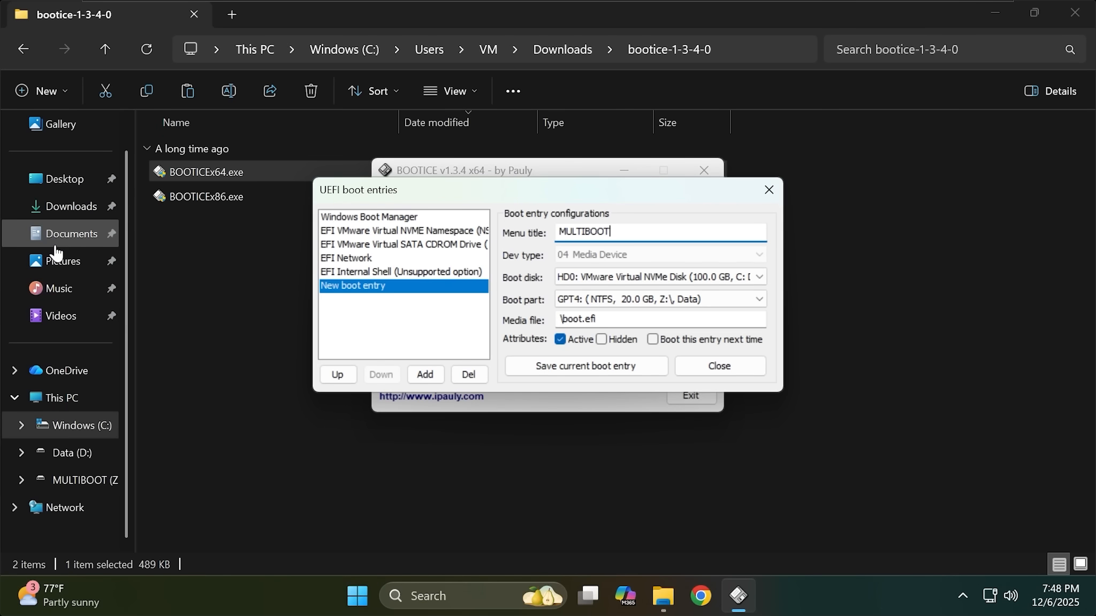
{"action": "left_click", "coordinate": [683, 301]}
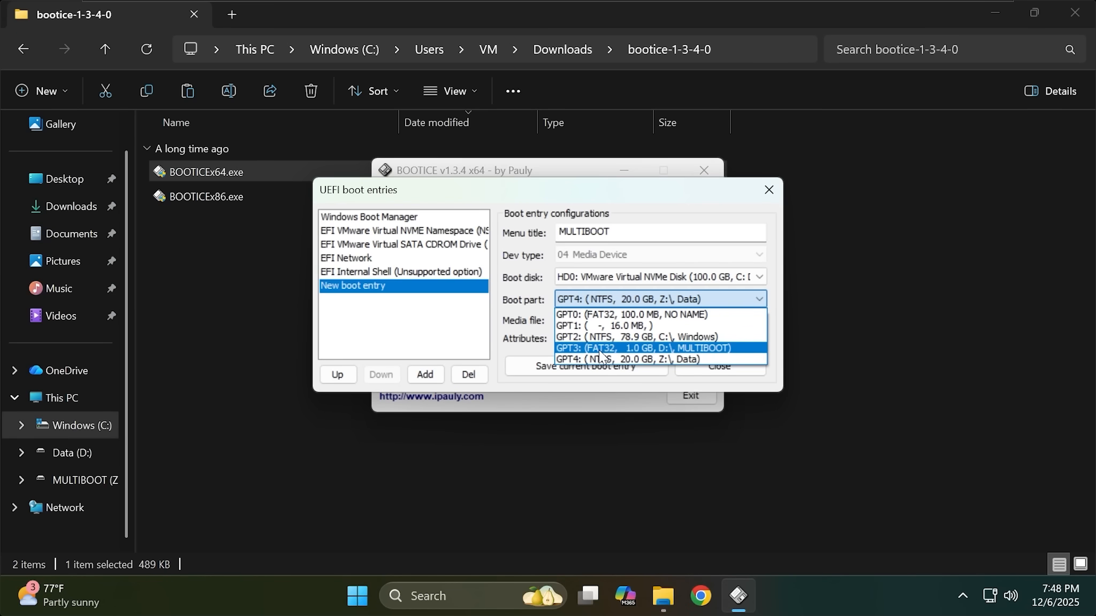
{"action": "left_click", "coordinate": [649, 348]}
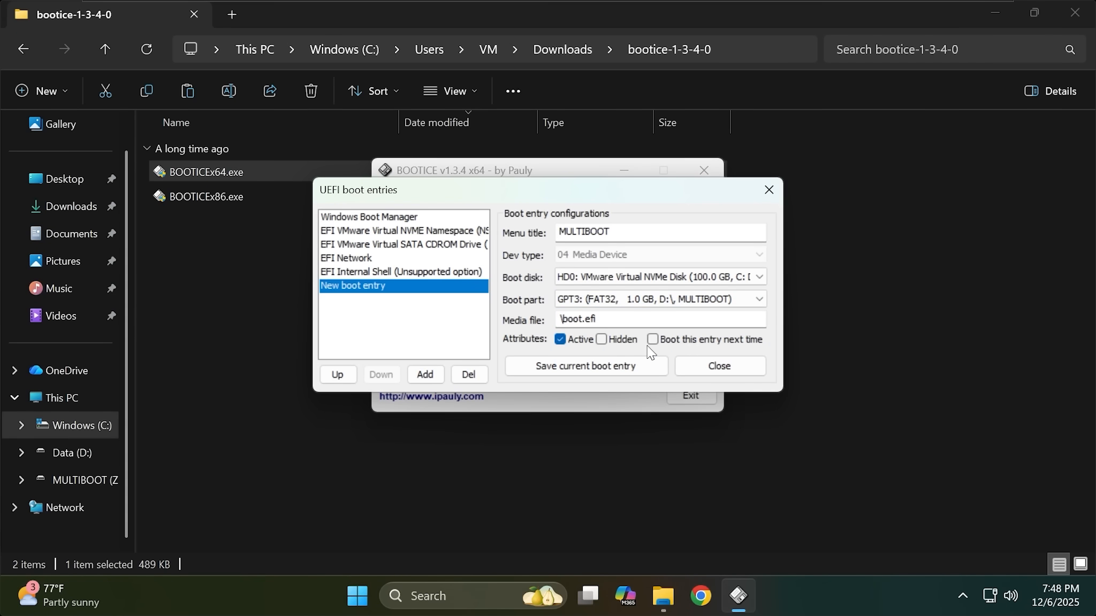
{"action": "left_click", "coordinate": [532, 371]}
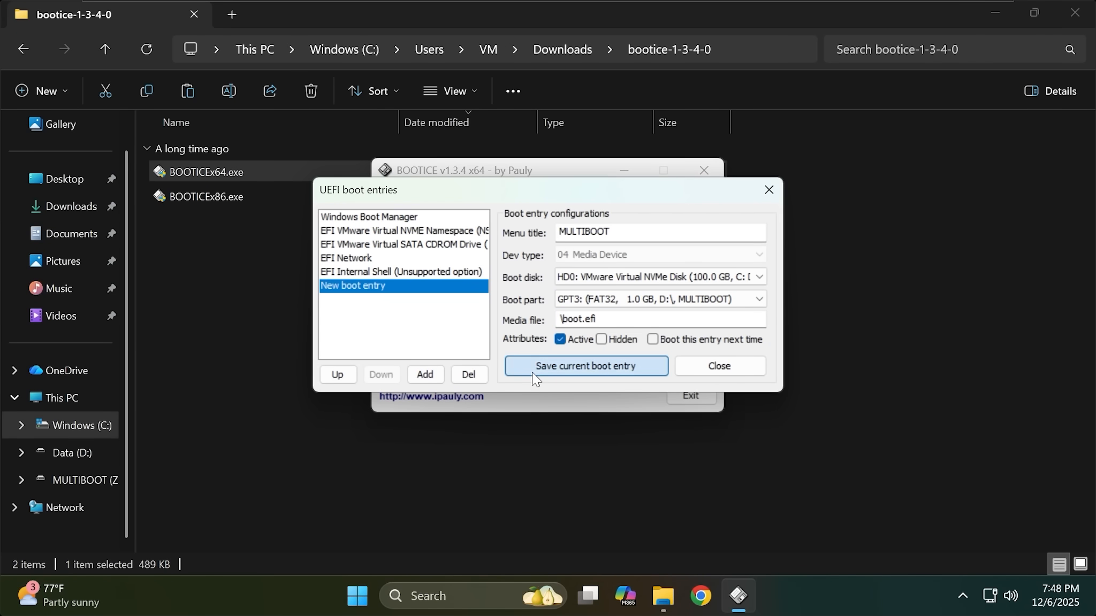
{"action": "left_click", "coordinate": [607, 357]}
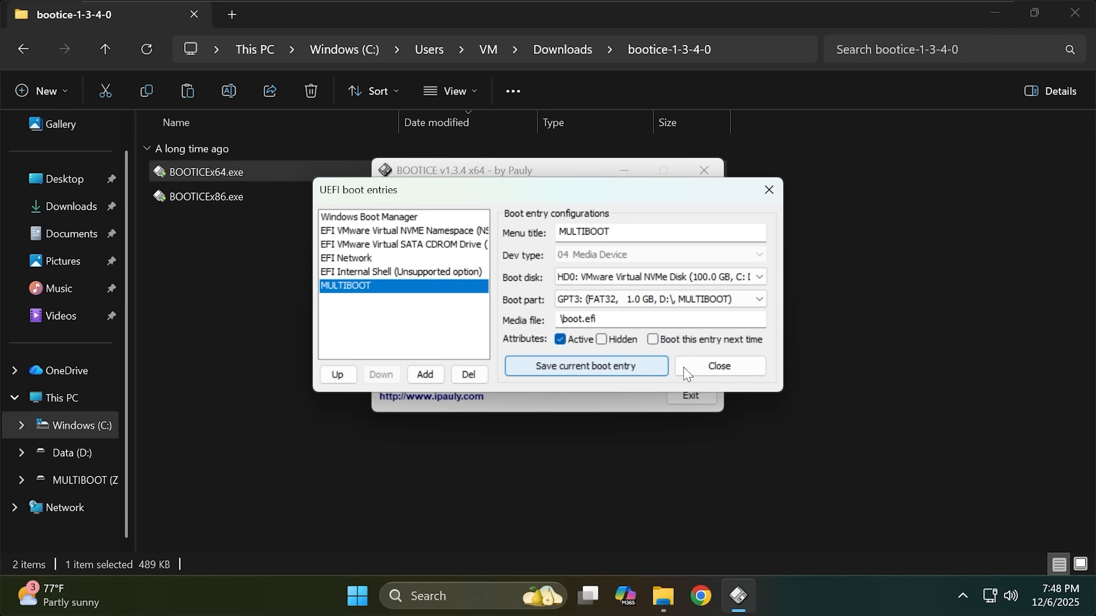
{"action": "left_click", "coordinate": [709, 370]}
Open partition management for physical disk HD0 and remove the drive letter from the MULTIBOOT partition.
{"action": "left_click", "coordinate": [409, 202]}
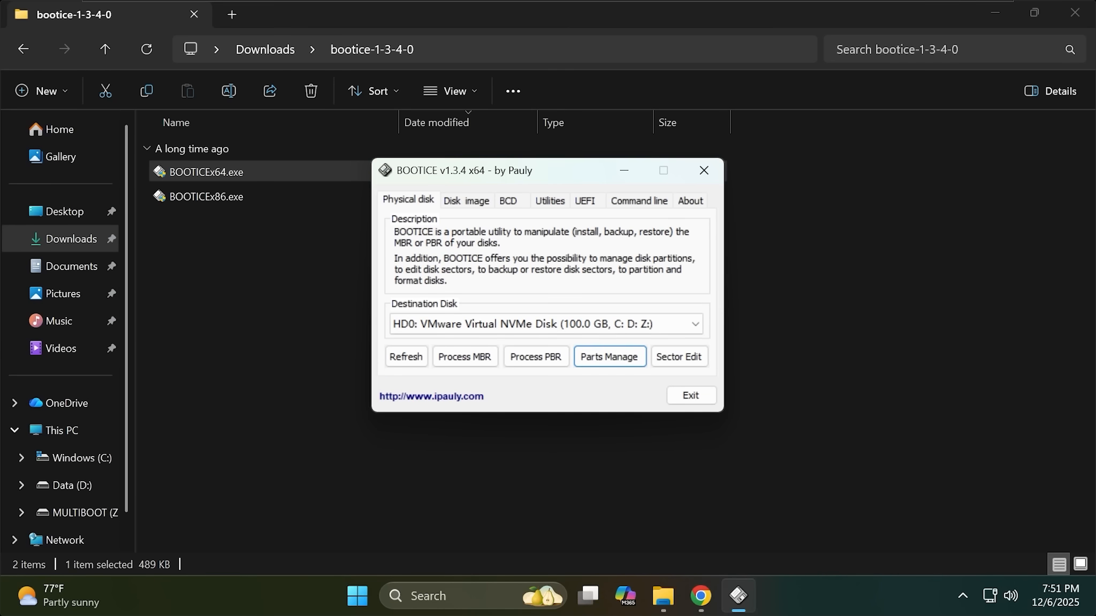
{"action": "left_click", "coordinate": [600, 355]}
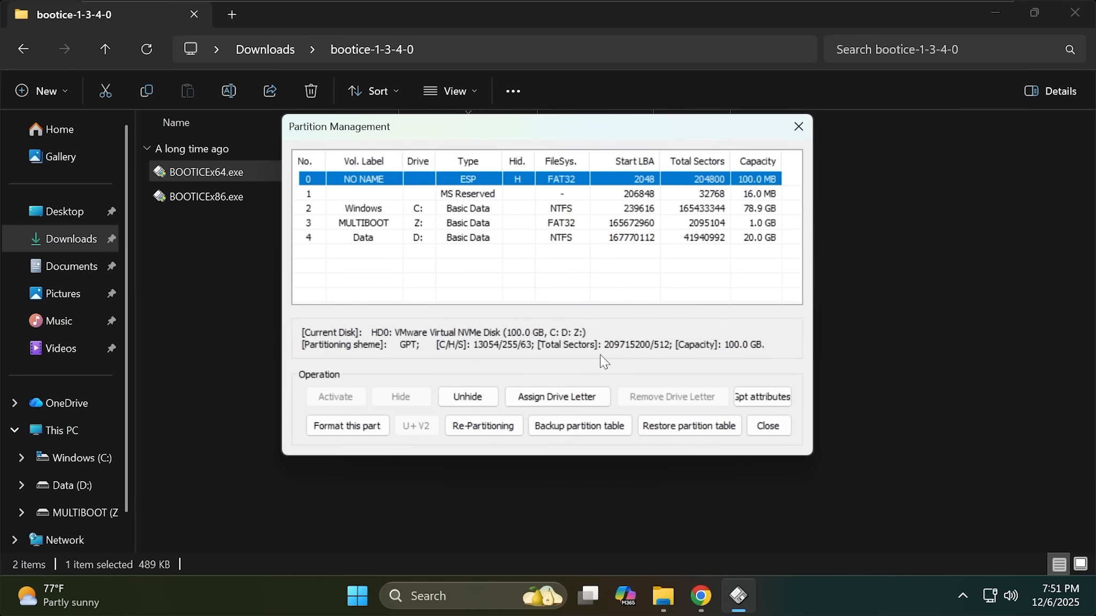
{"action": "left_click", "coordinate": [384, 227]}
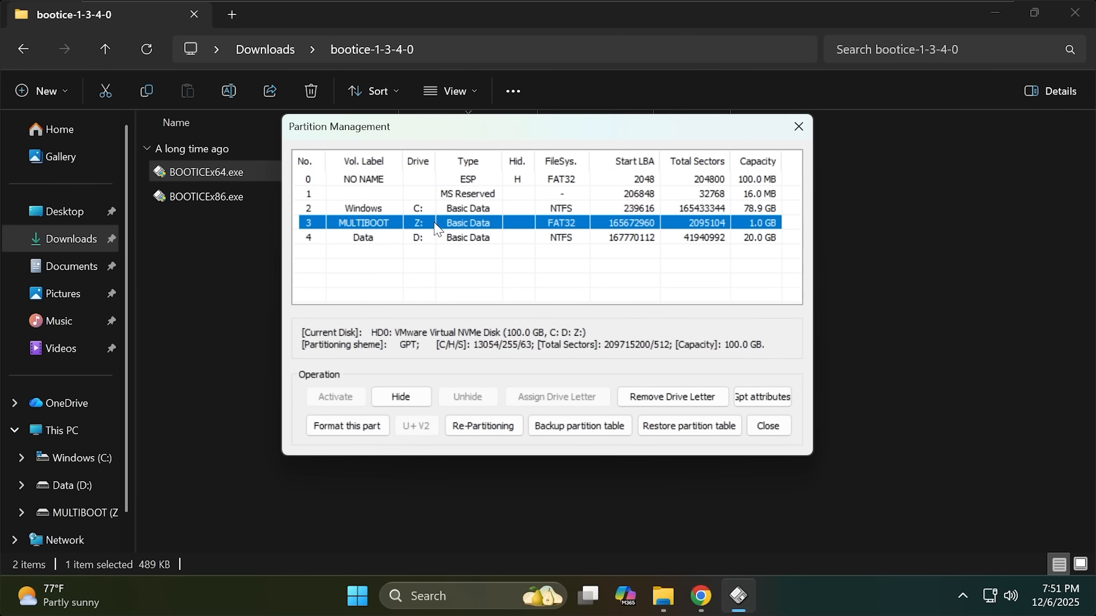
{"action": "left_click", "coordinate": [667, 394]}
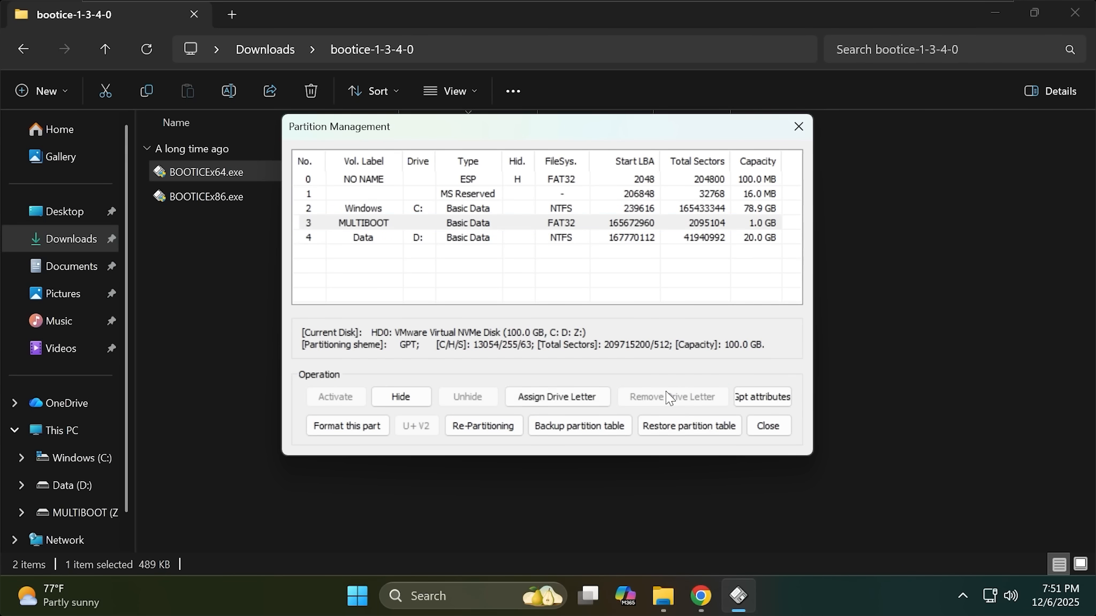
Apply the GPT attributes to the MULTIBOOT partition, hide it and exit BOOTICE.
{"action": "left_click", "coordinate": [768, 395]}
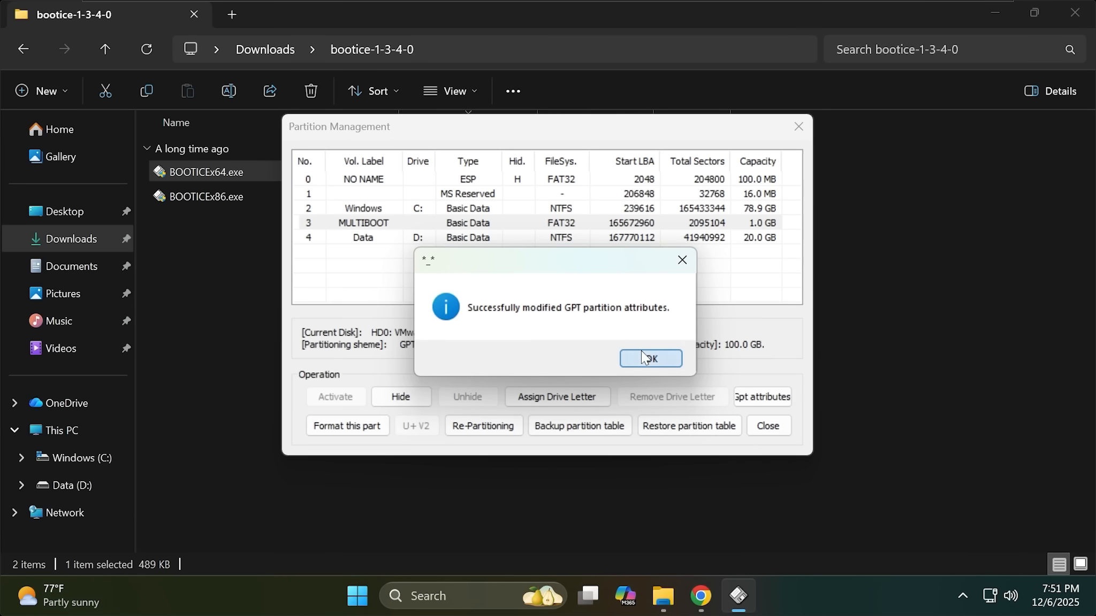
{"action": "left_click", "coordinate": [642, 353]}
{"action": "left_click", "coordinate": [413, 397]}
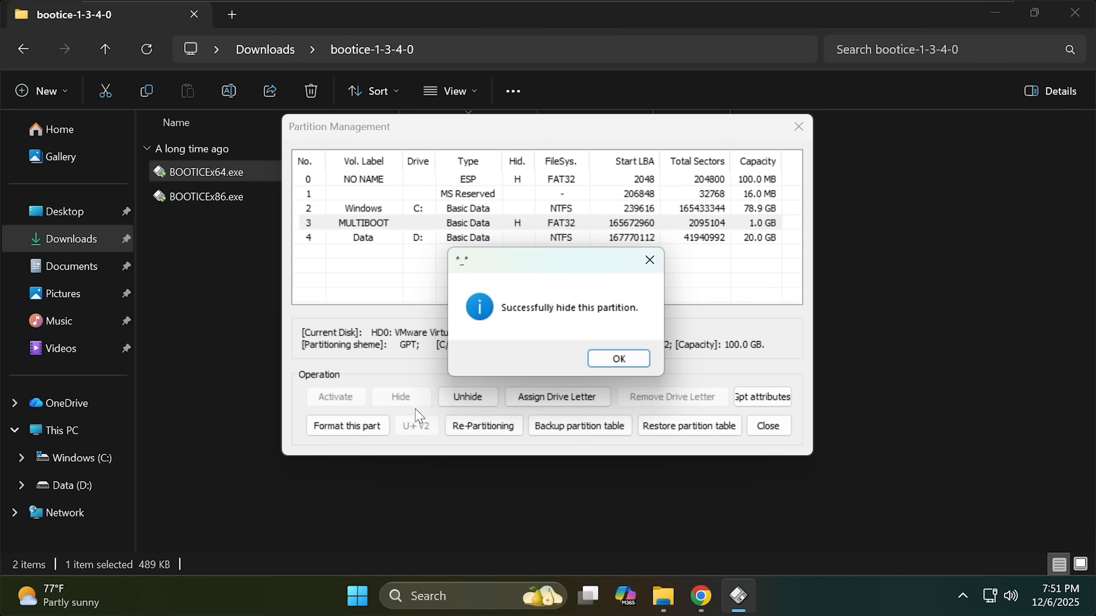
{"action": "left_click", "coordinate": [624, 356]}
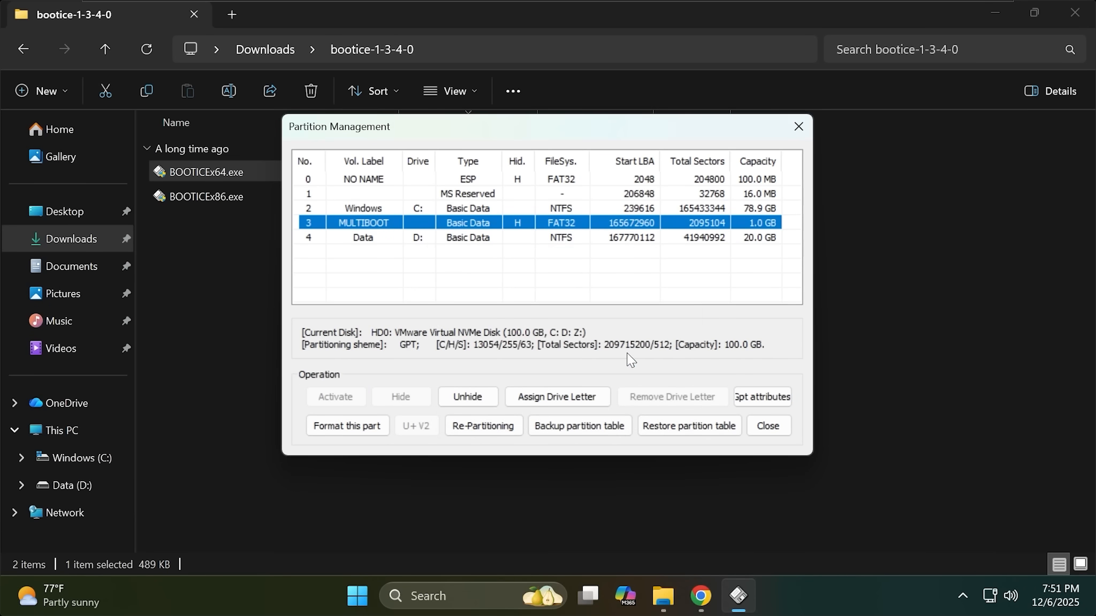
{"action": "left_click", "coordinate": [777, 425]}
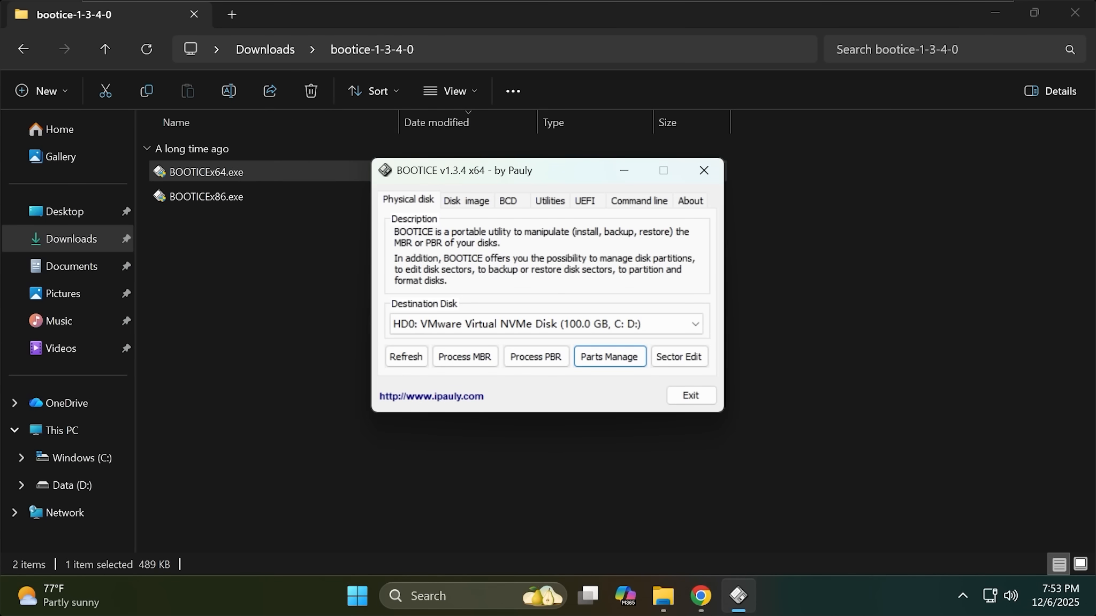
{"action": "left_click", "coordinate": [692, 395]}
Go to the Downloads folder and cut Win11_25H2_English_x64.iso and HBCD_PE_x64.iso.
{"action": "left_click", "coordinate": [265, 50]}
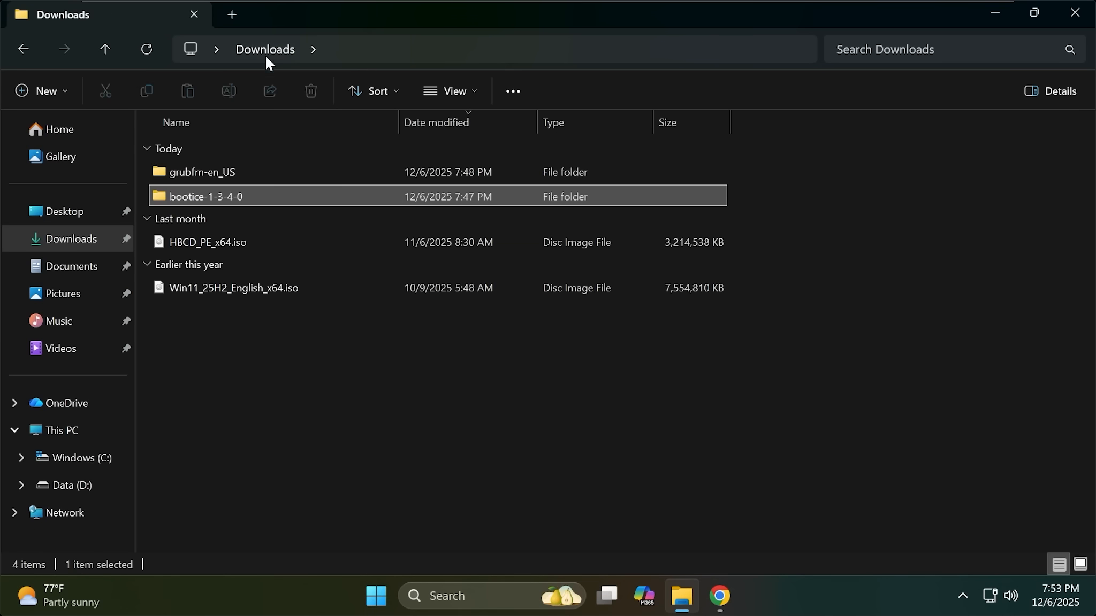
{"action": "left_click", "coordinate": [224, 282]}
{"action": "left_click", "coordinate": [225, 241], "text": "ctrl"}
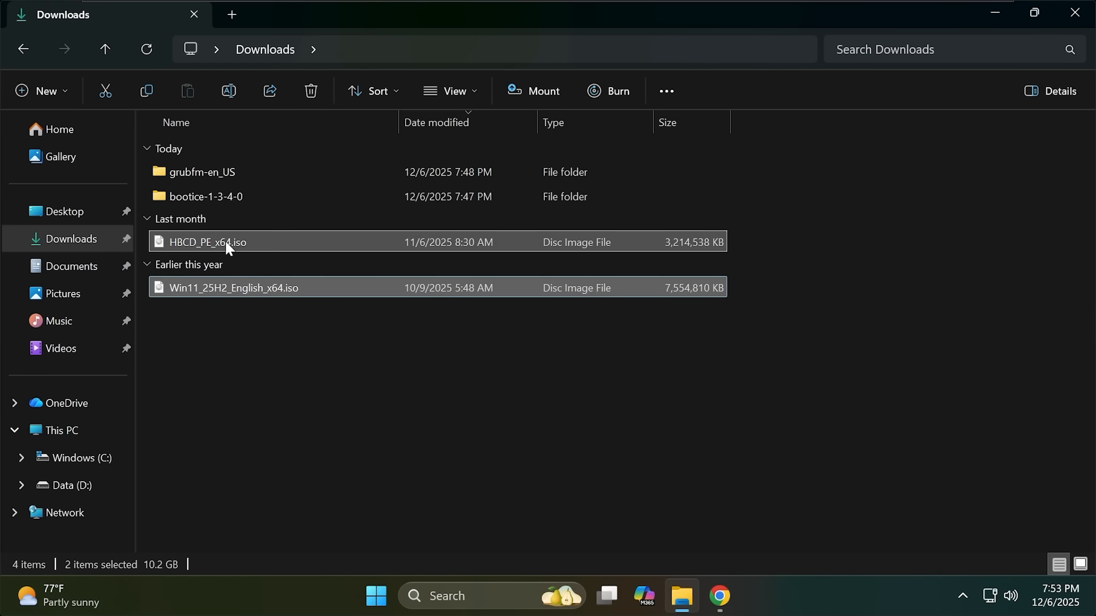
{"action": "right_click", "coordinate": [228, 280]}
{"action": "left_click", "coordinate": [245, 190]}
Create a folder named ISO in the root of the Data (D:) drive and open it.
{"action": "left_click", "coordinate": [95, 486]}
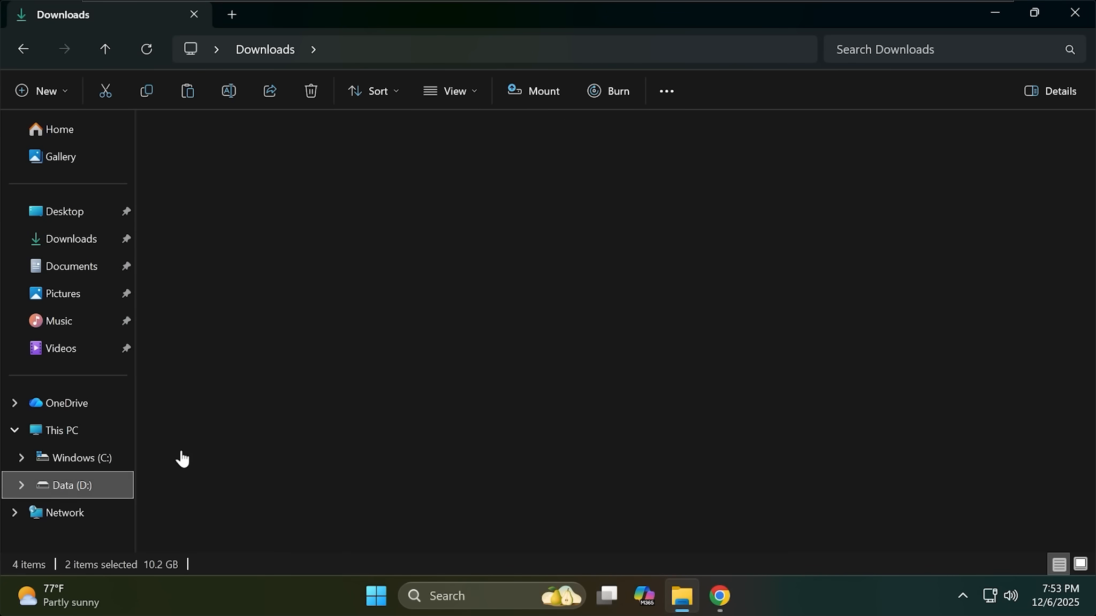
{"action": "right_click", "coordinate": [267, 357]}
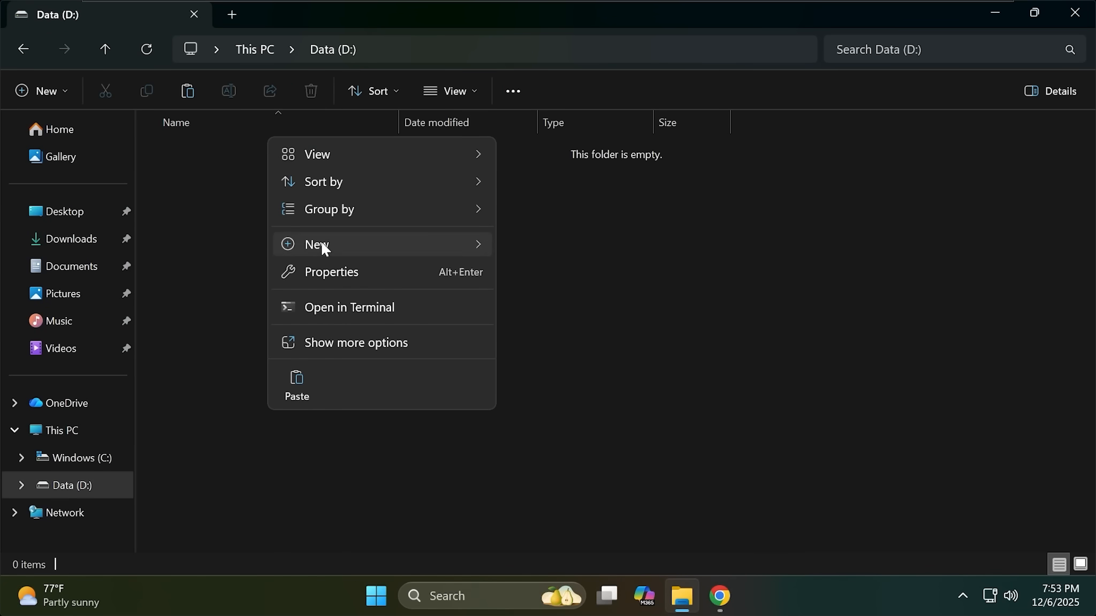
{"action": "mouse_move", "coordinate": [360, 244]}
{"action": "left_click", "coordinate": [582, 249]}
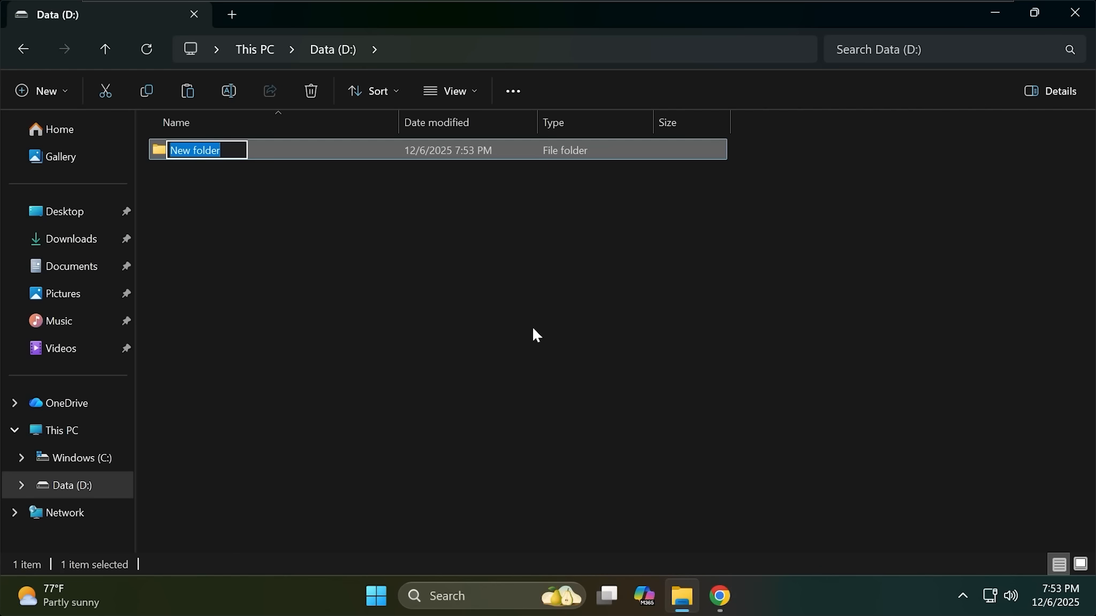
{"action": "type", "text": "ISO"}
{"action": "key", "text": "Return"}
{"action": "key", "text": "Return"}
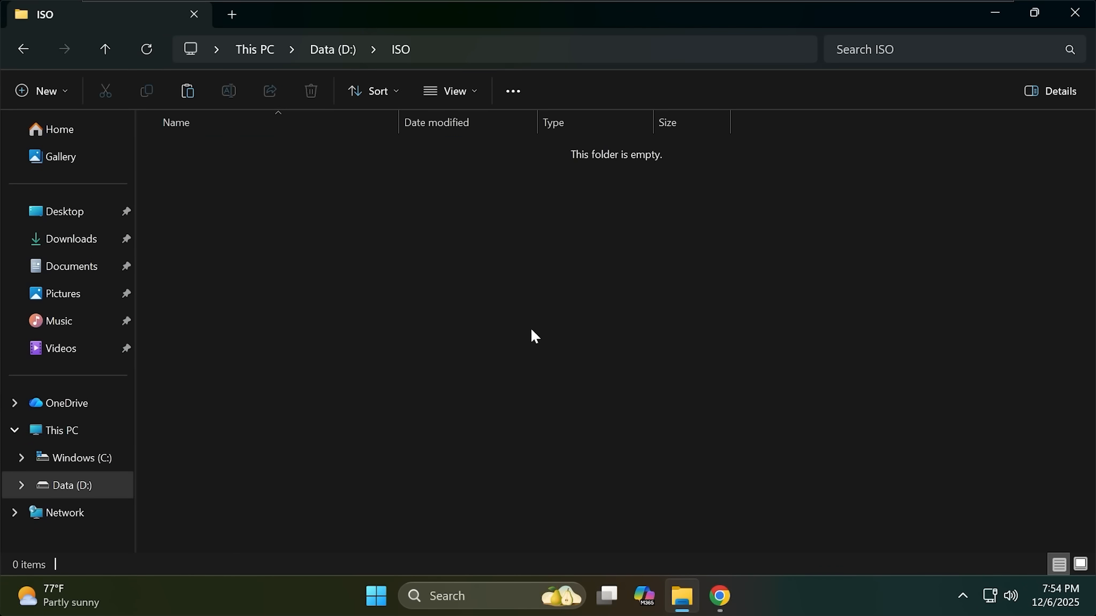
Paste the two cut disc images into the ISO folder on Data (D:) and select both files.
{"action": "right_click", "coordinate": [522, 335]}
{"action": "left_click", "coordinate": [566, 369]}
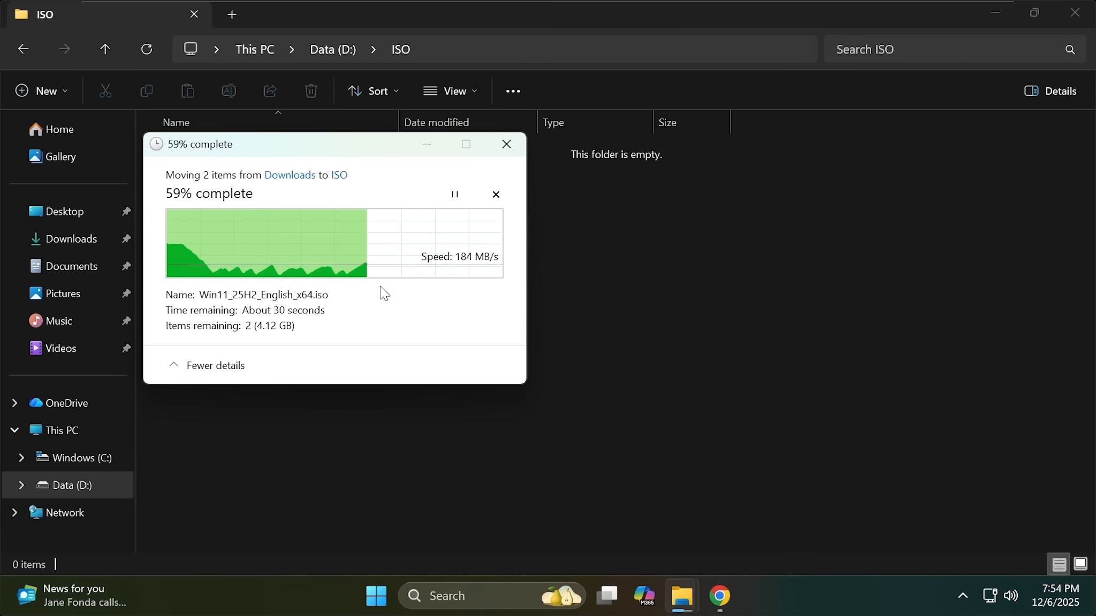
{"action": "left_click_drag", "start_coordinate": [419, 332], "coordinate": [224, 143]}
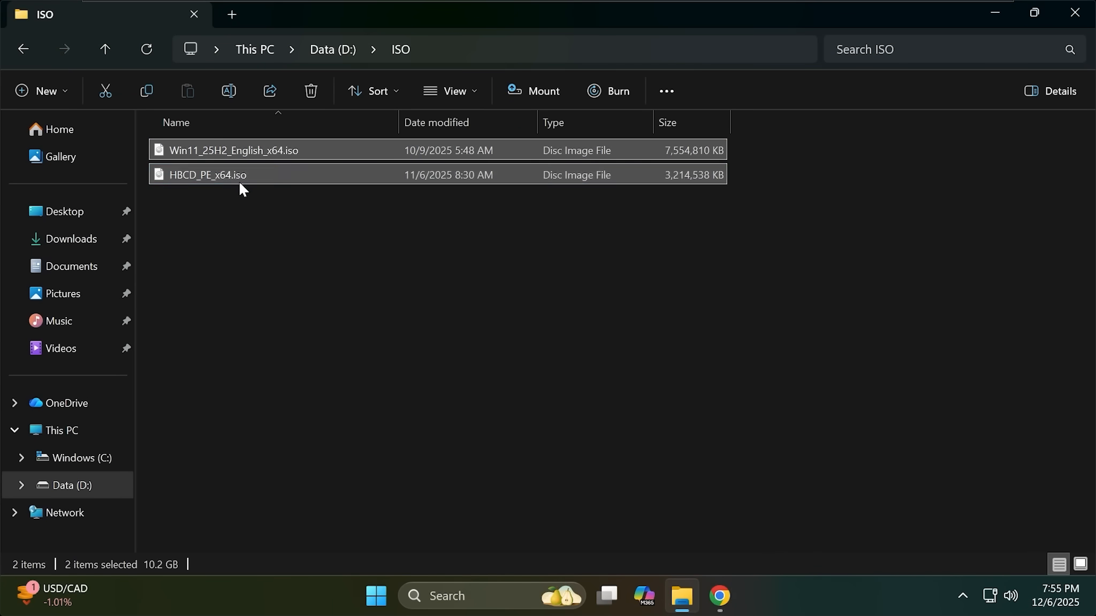
Restart the computer from Windows.
{"action": "left_click", "coordinate": [377, 599]}
{"action": "right_click", "coordinate": [379, 598]}
{"action": "mouse_move", "coordinate": [443, 523]}
{"action": "left_click", "coordinate": [493, 520]}
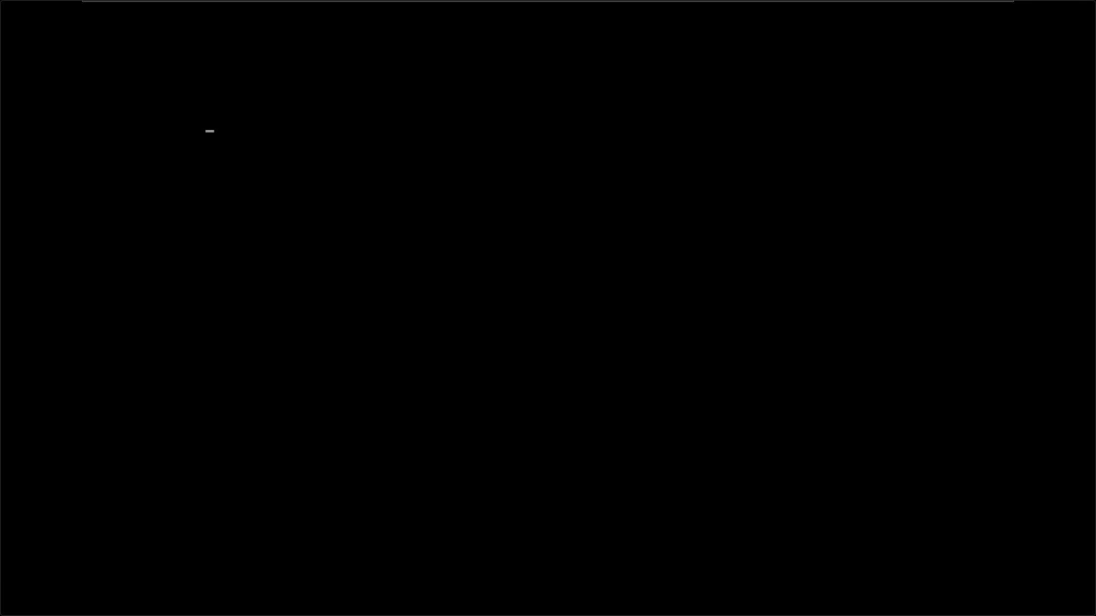
Boot from the MULTIBOOT entry in the firmware Boot Manager.
{"action": "key", "text": "Down"}
{"action": "key", "text": "Down"}
{"action": "key", "text": "Down"}
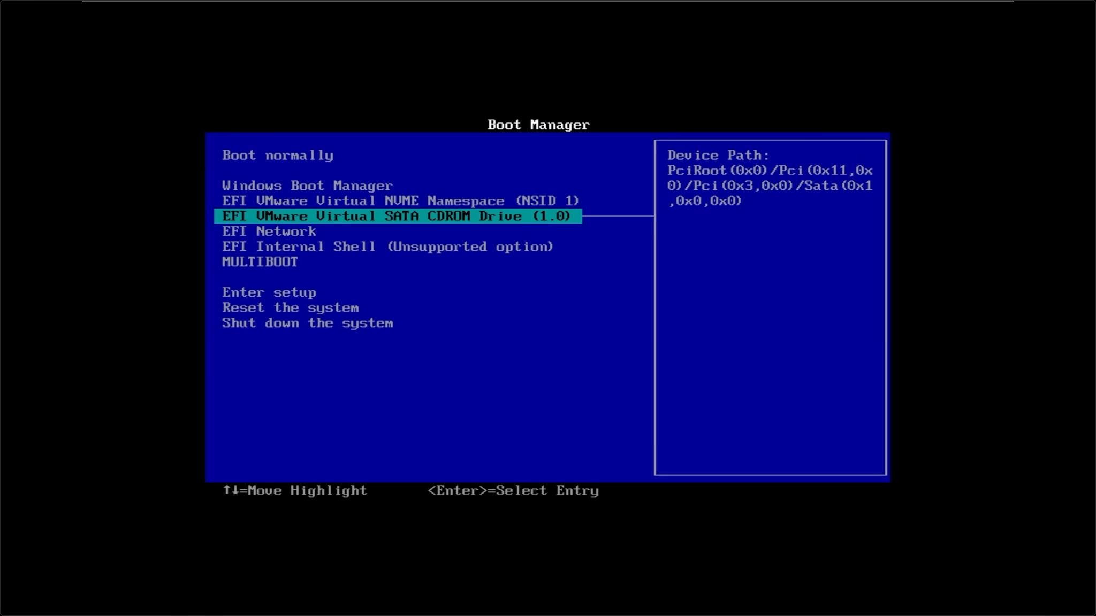
{"action": "key", "text": "Down"}
{"action": "key", "text": "Down"}
{"action": "key", "text": "Down"}
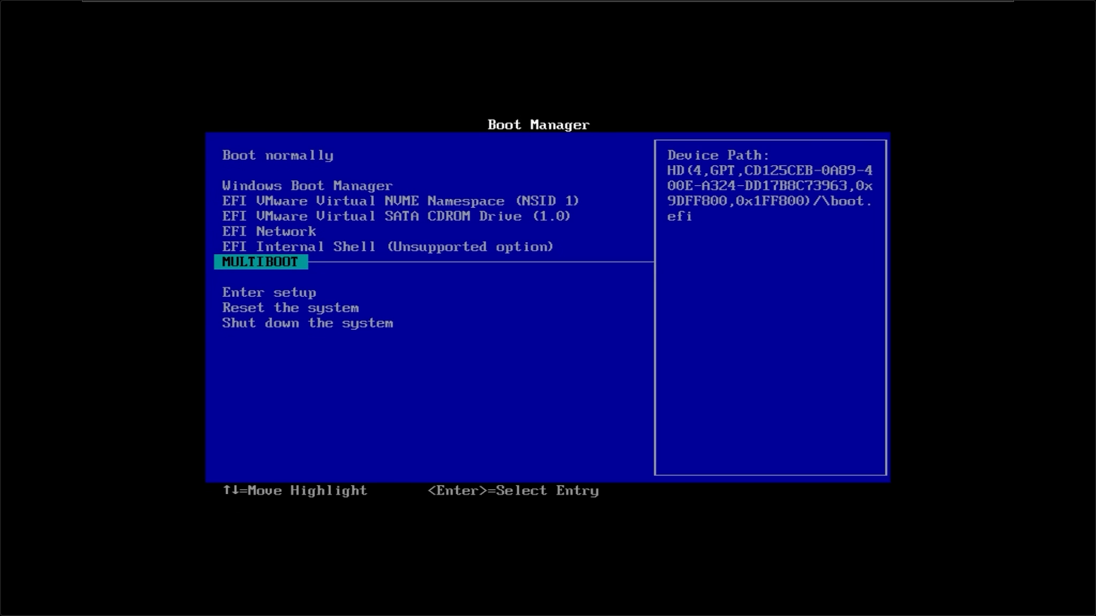
{"action": "key", "text": "Return"}
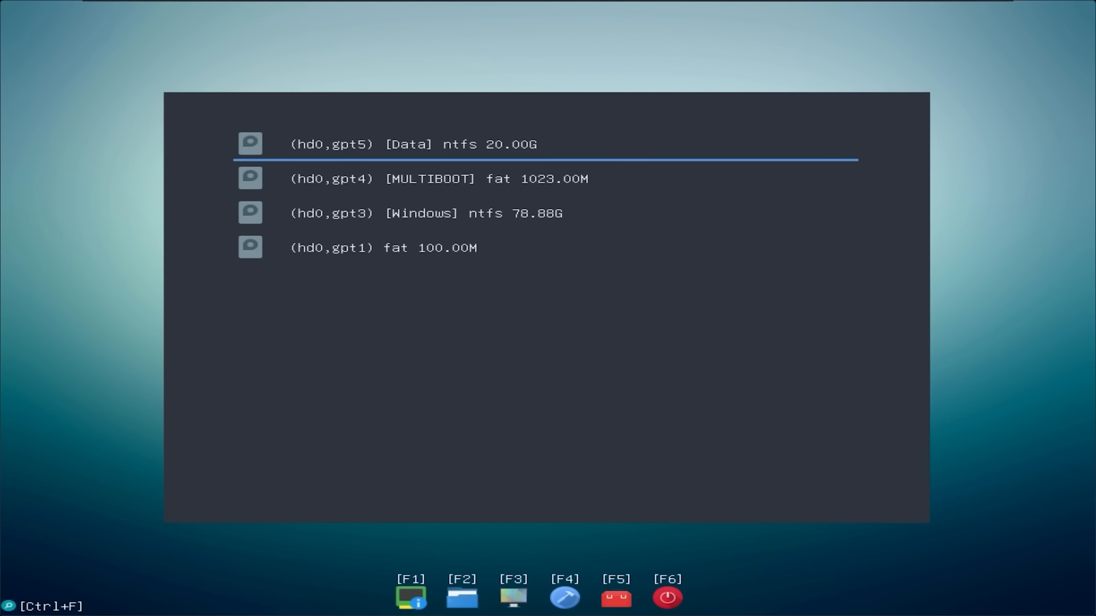
Open the ISO folder on the Data partition (hd0,gpt5).
{"action": "key", "text": "Down"}
{"action": "key", "text": "Up"}
{"action": "key", "text": "Return"}
{"action": "key", "text": "Down"}
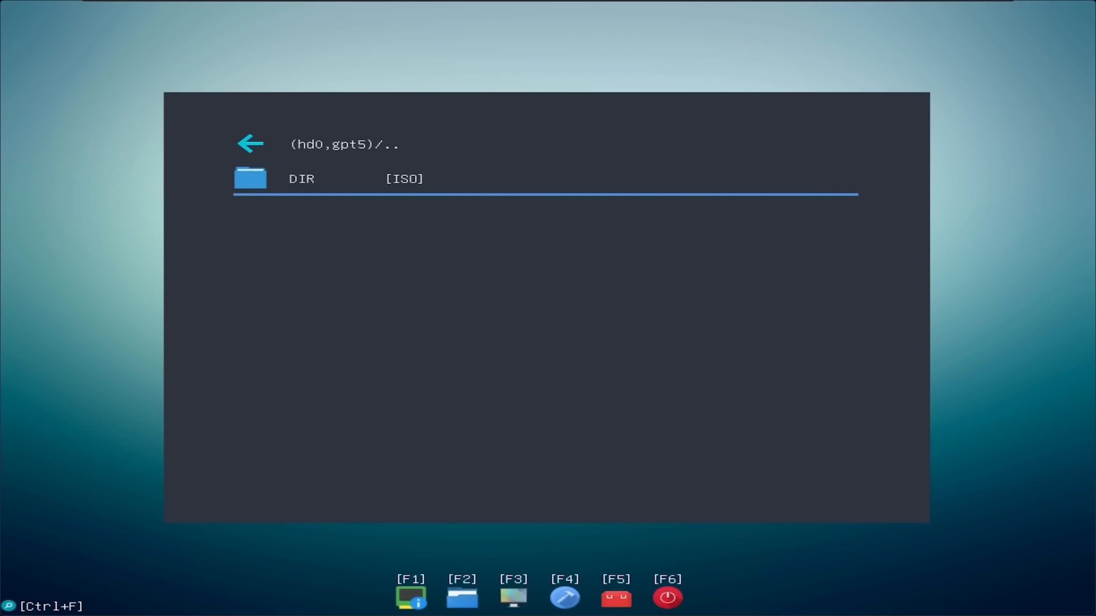
{"action": "key", "text": "Return"}
Boot HBCD_PE_x64.iso as Windows PE from ISO, using its sources/boot.wim image.
{"action": "key", "text": "Down"}
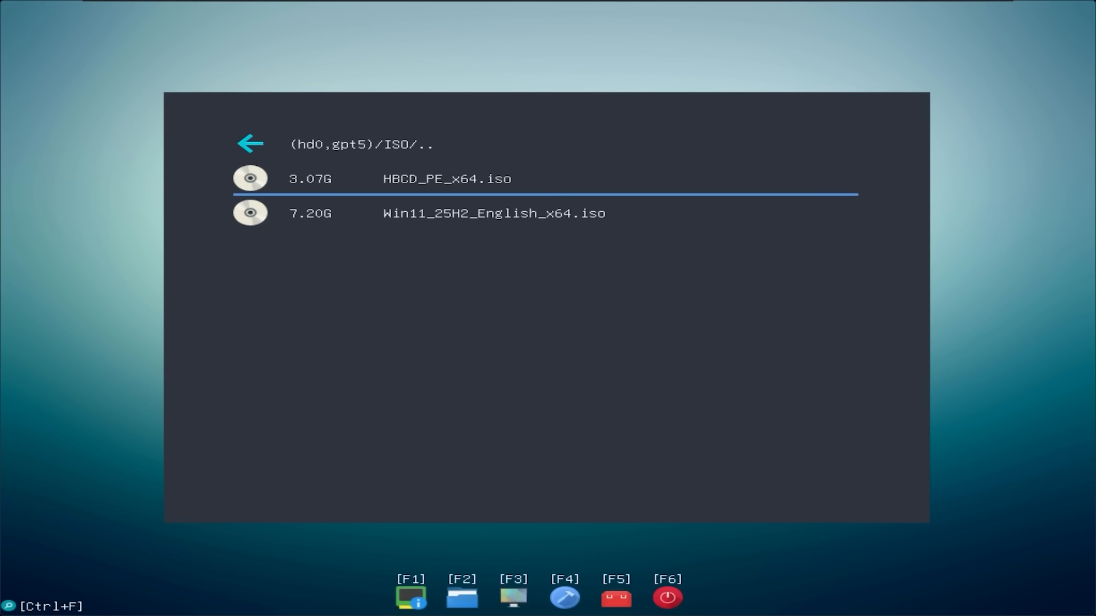
{"action": "key", "text": "Return"}
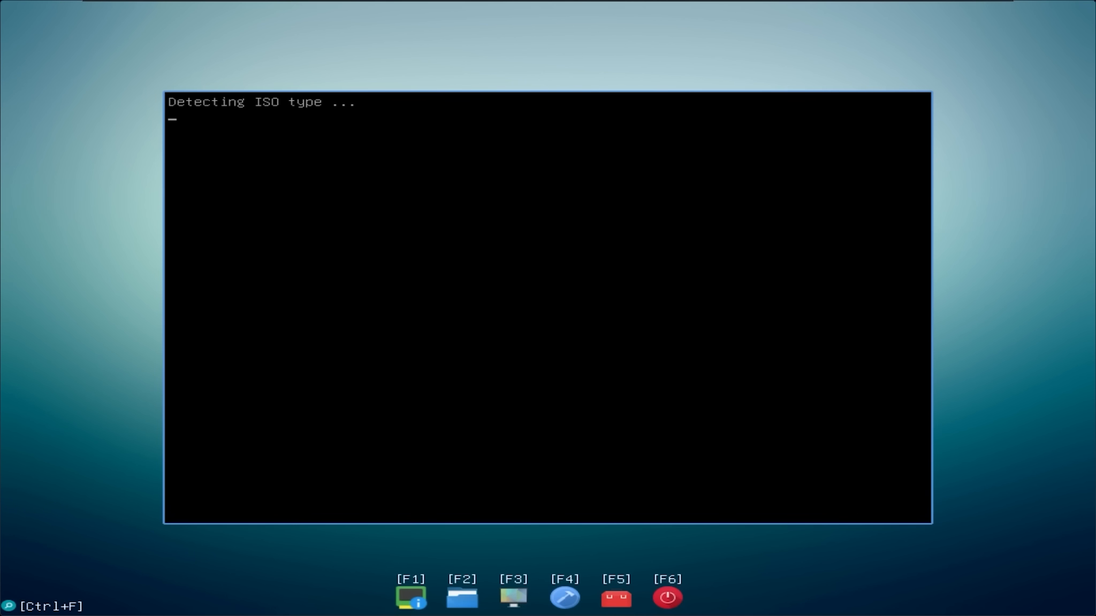
{"action": "key", "text": "Down"}
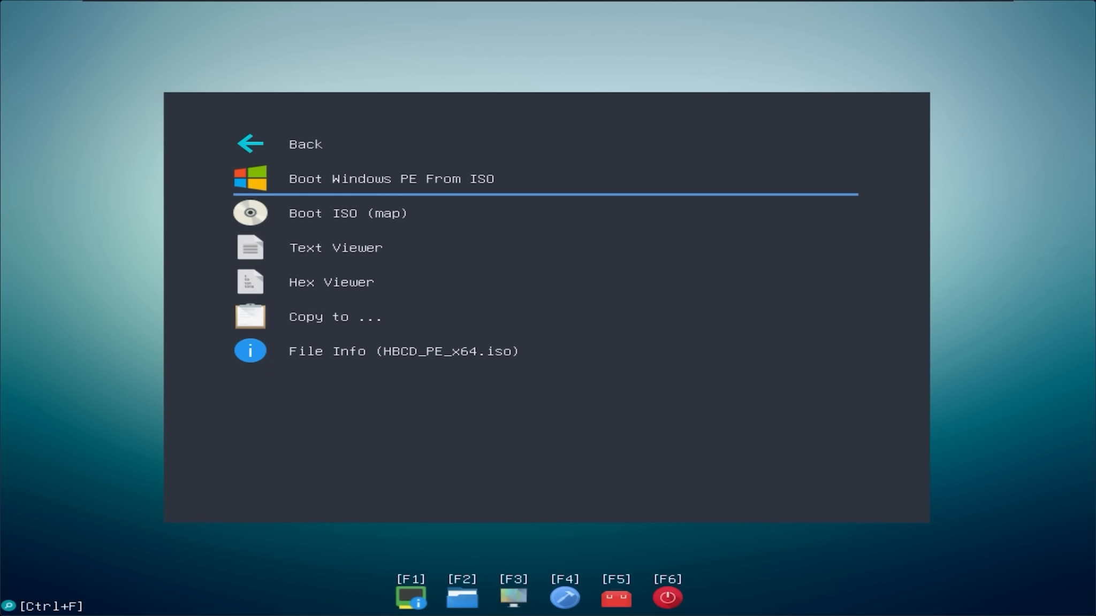
{"action": "key", "text": "Return"}
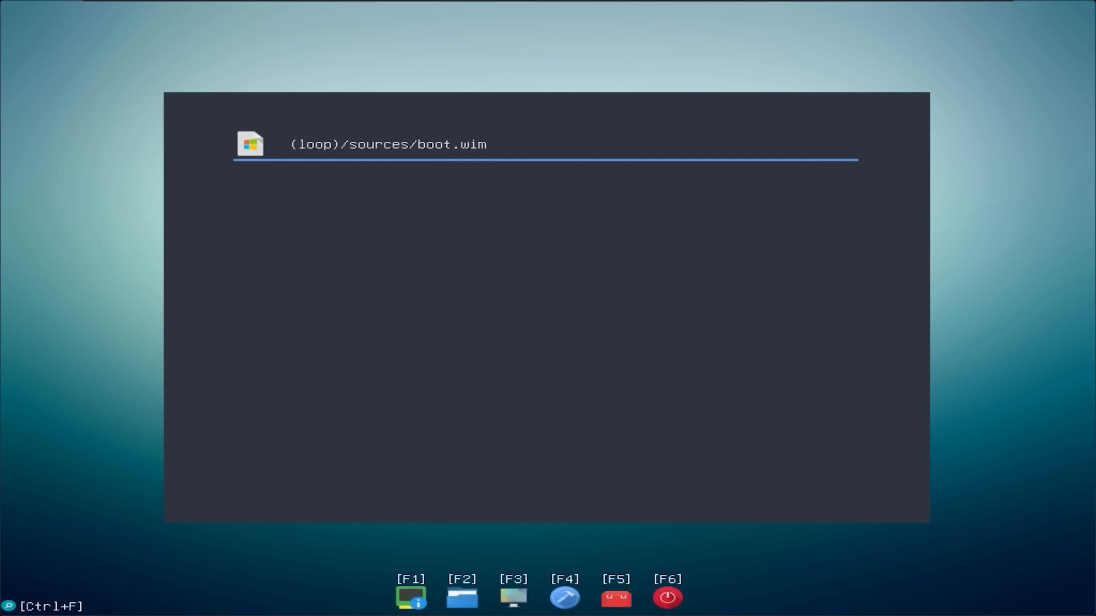
{"action": "key", "text": "Return"}
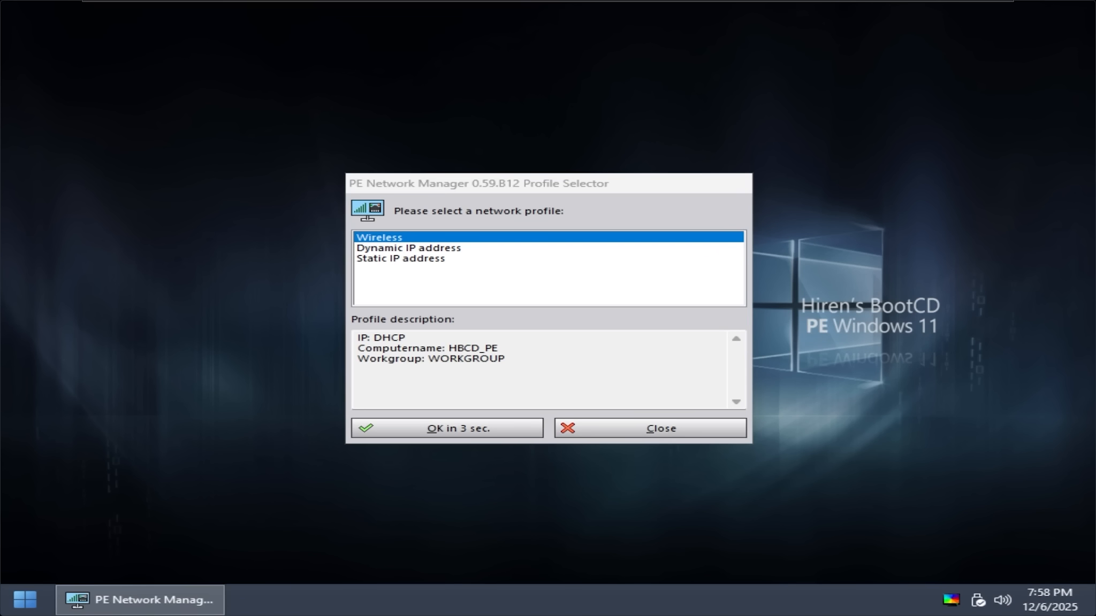
Accept the Wireless network profile and check the drives listed in This PC, closing the window when done.
{"action": "left_click", "coordinate": [465, 436]}
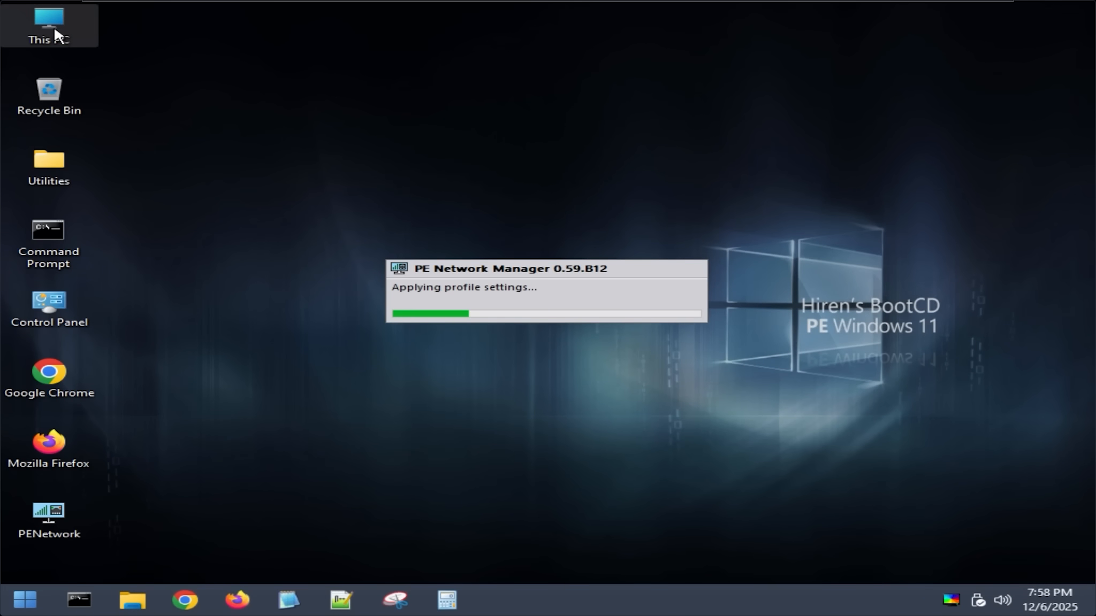
{"action": "double_click", "coordinate": [57, 35]}
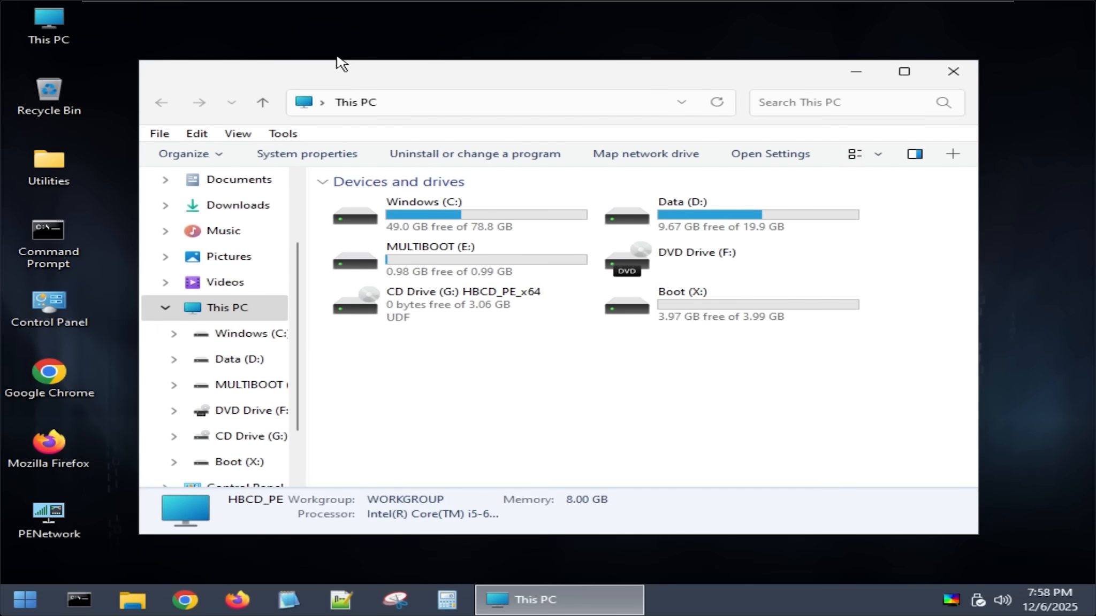
{"action": "left_click_drag", "start_coordinate": [843, 405], "coordinate": [372, 196]}
{"action": "left_click", "coordinate": [430, 428]}
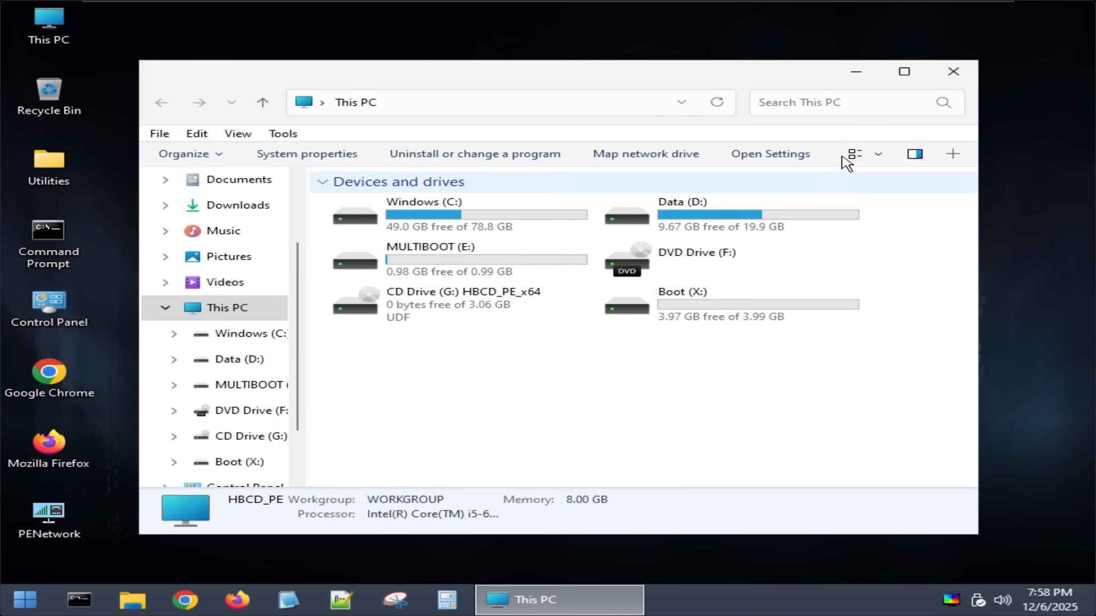
{"action": "left_click", "coordinate": [951, 80]}
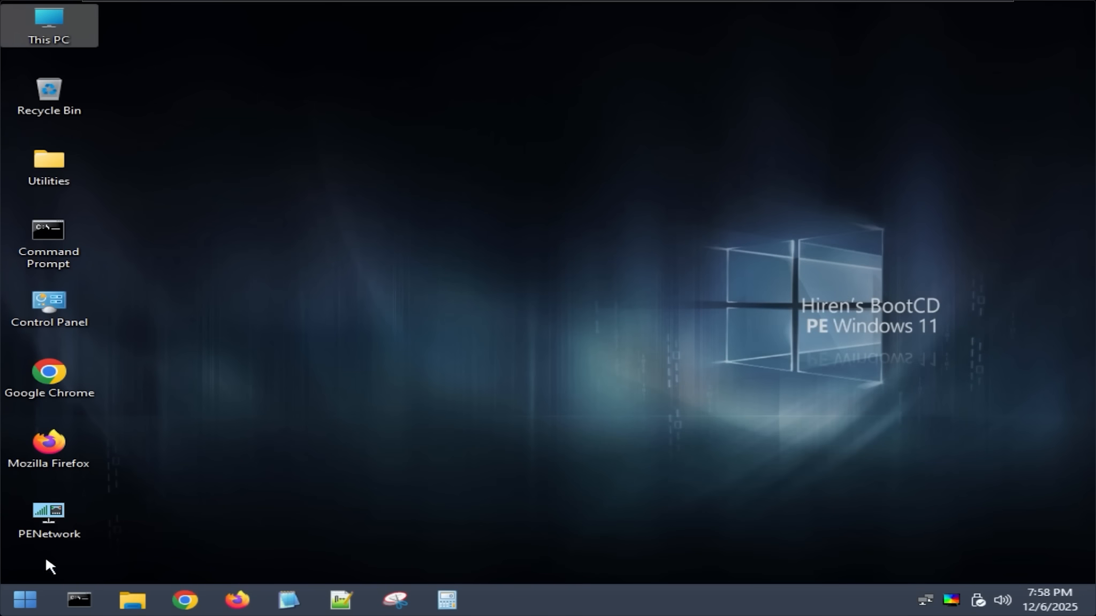
Restart the computer from Hiren's BootCD PE.
{"action": "left_click", "coordinate": [25, 601]}
{"action": "mouse_move", "coordinate": [397, 559]}
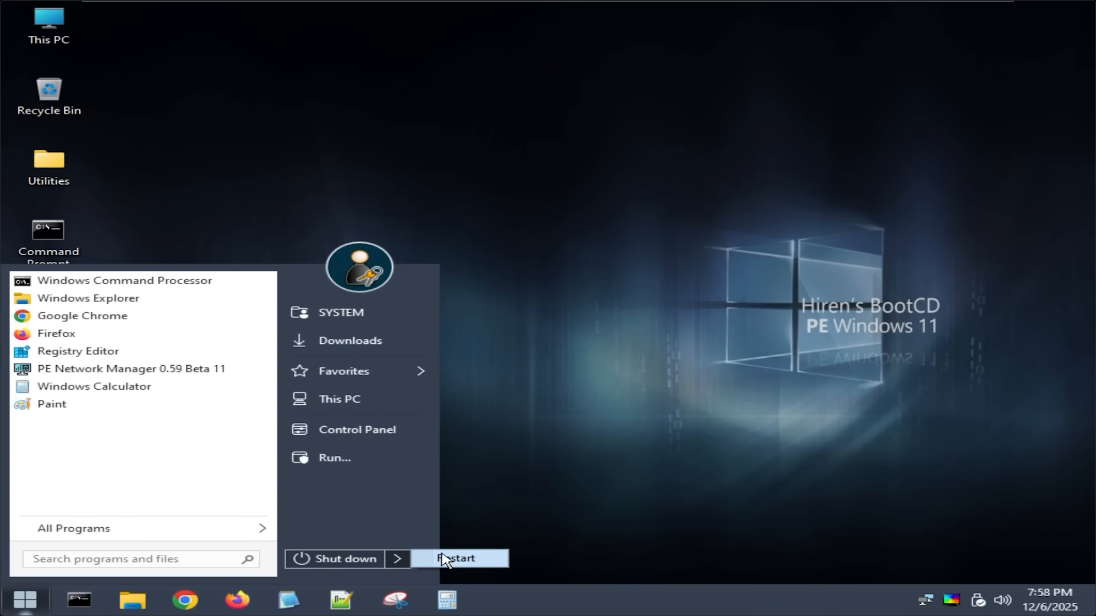
{"action": "left_click", "coordinate": [454, 558]}
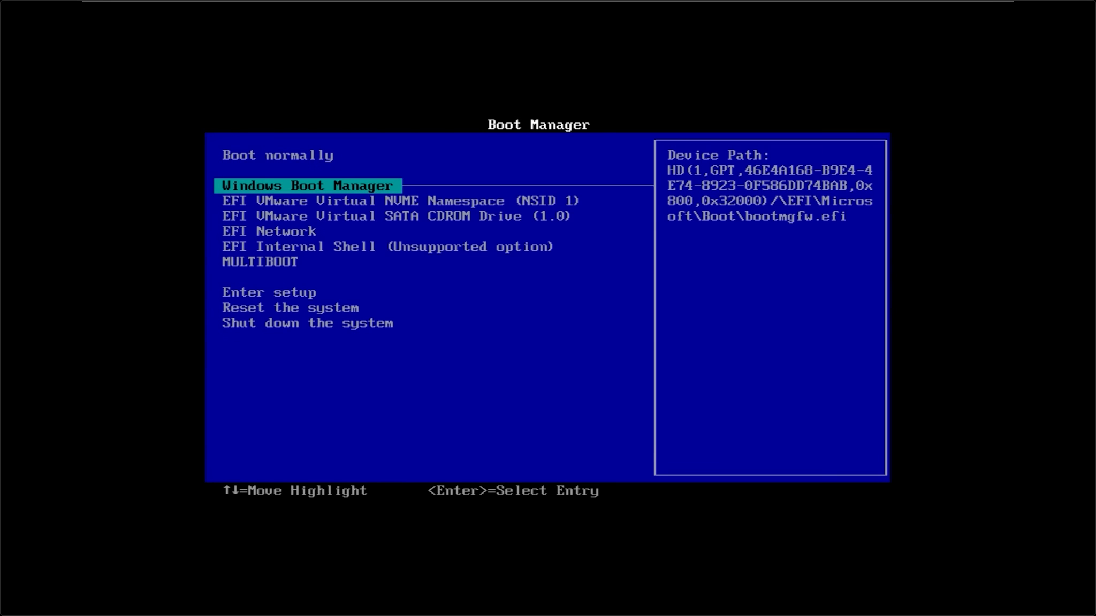
Boot from the MULTIBOOT entry in the firmware Boot Manager.
{"action": "key", "text": "Down"}
{"action": "key", "text": "Down"}
{"action": "key", "text": "Down"}
{"action": "key", "text": "Down"}
{"action": "key", "text": "Down"}
{"action": "key", "text": "Return"}
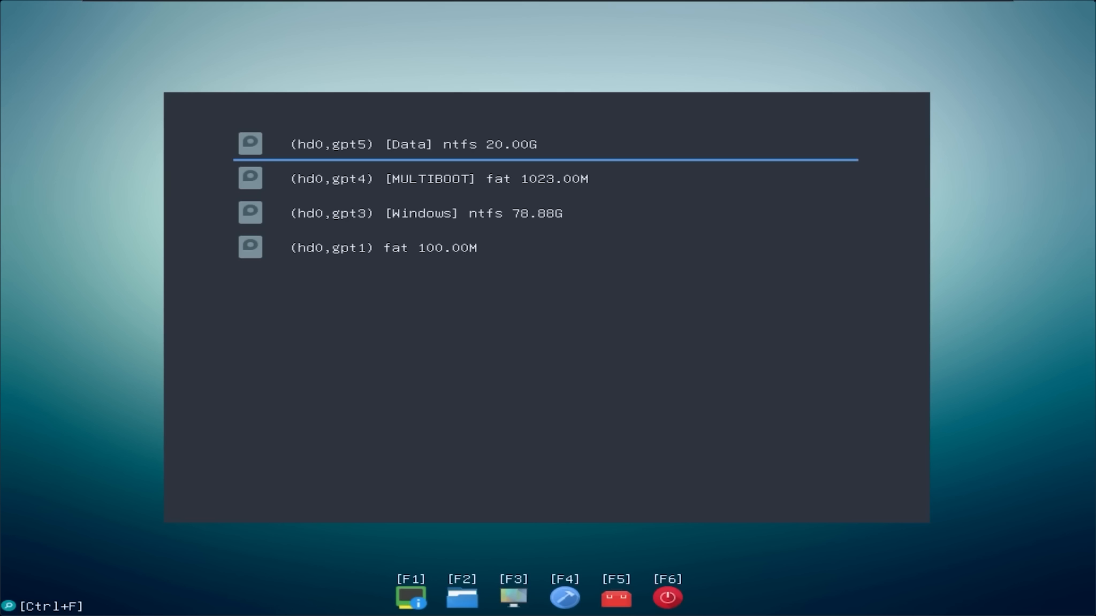
Open the ISO folder on the Data partition (hd0,gpt5).
{"action": "key", "text": "Return"}
{"action": "key", "text": "Down"}
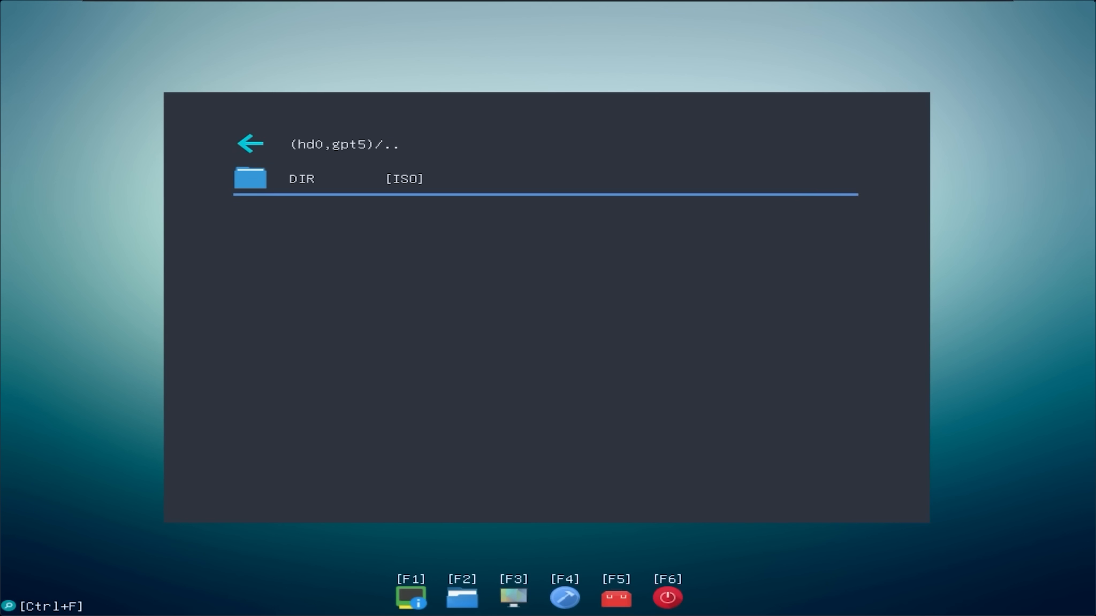
{"action": "key", "text": "Return"}
Boot Win11_25H2_English_x64.iso with the Boot Windows From ISO option.
{"action": "key", "text": "Down"}
{"action": "key", "text": "Down"}
{"action": "key", "text": "Return"}
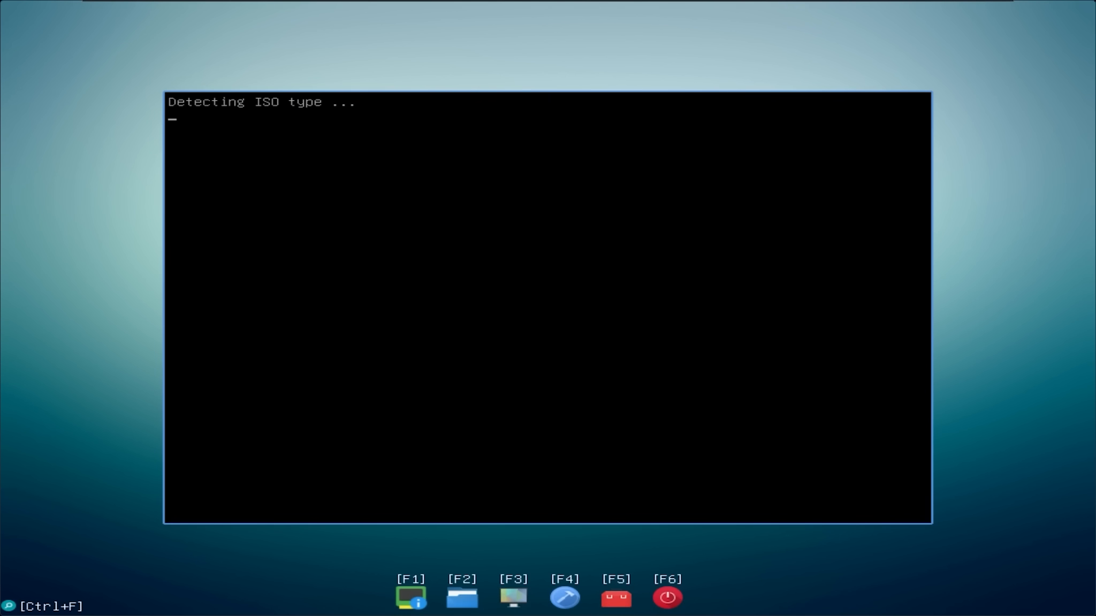
{"action": "key", "text": "Down"}
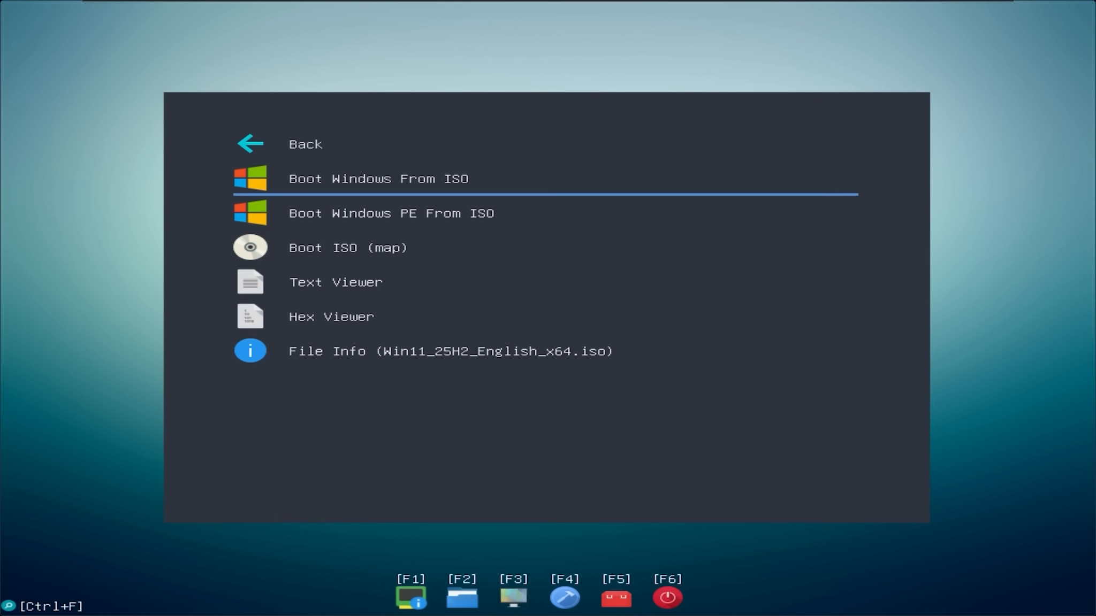
{"action": "key", "text": "Return"}
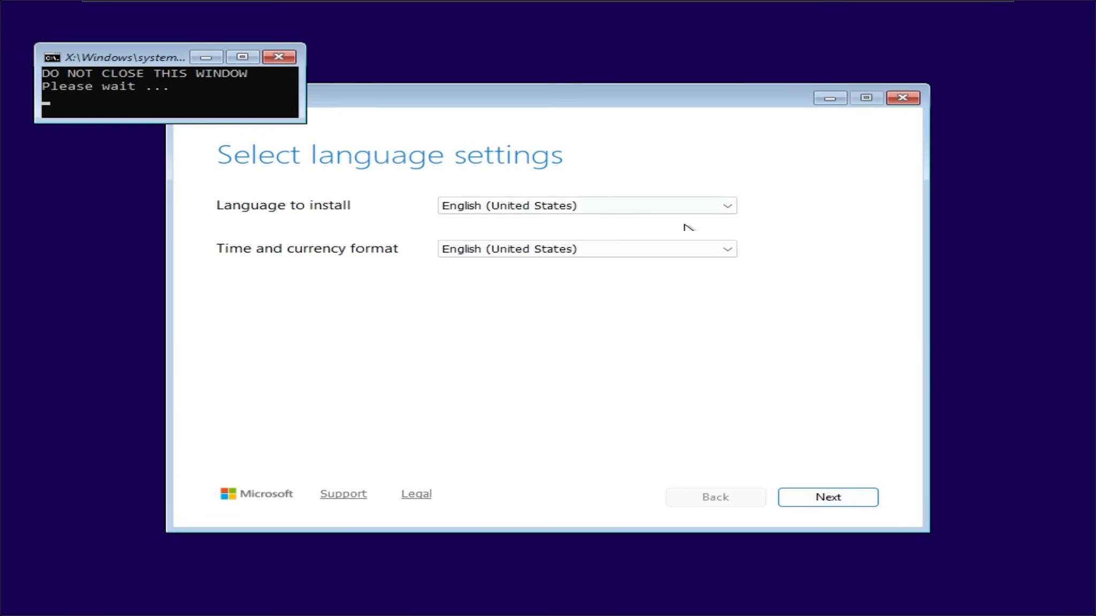
Accept English (United States) for language and format and the US keyboard in Windows 11 Setup.
{"action": "left_click", "coordinate": [841, 502]}
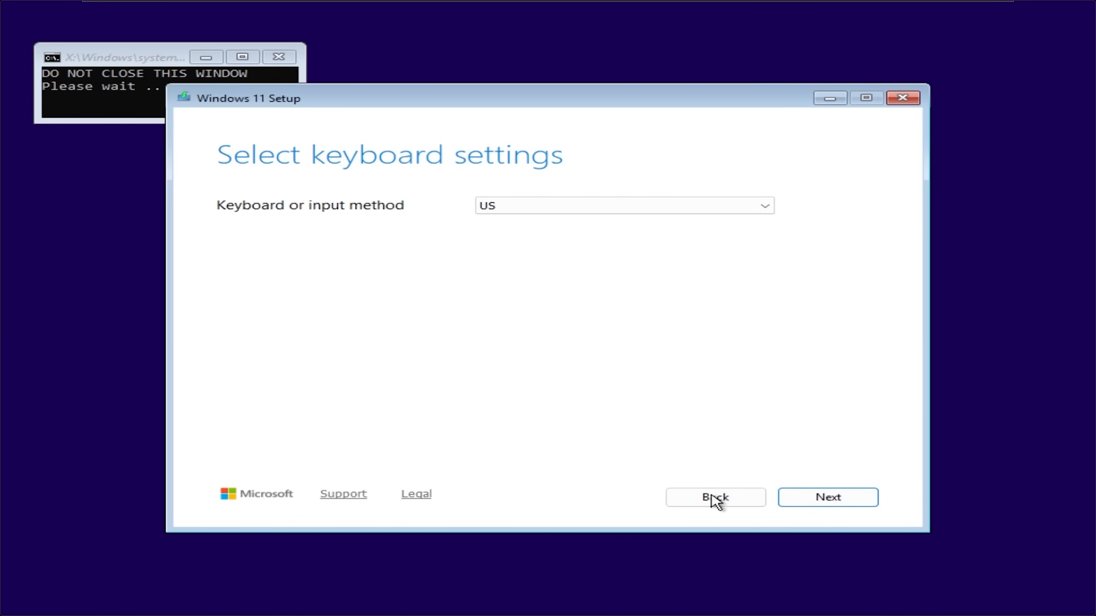
{"action": "left_click", "coordinate": [838, 498]}
Choose to install Windows 11, agree that everything will be deleted, and continue without a product key.
{"action": "left_click", "coordinate": [257, 289]}
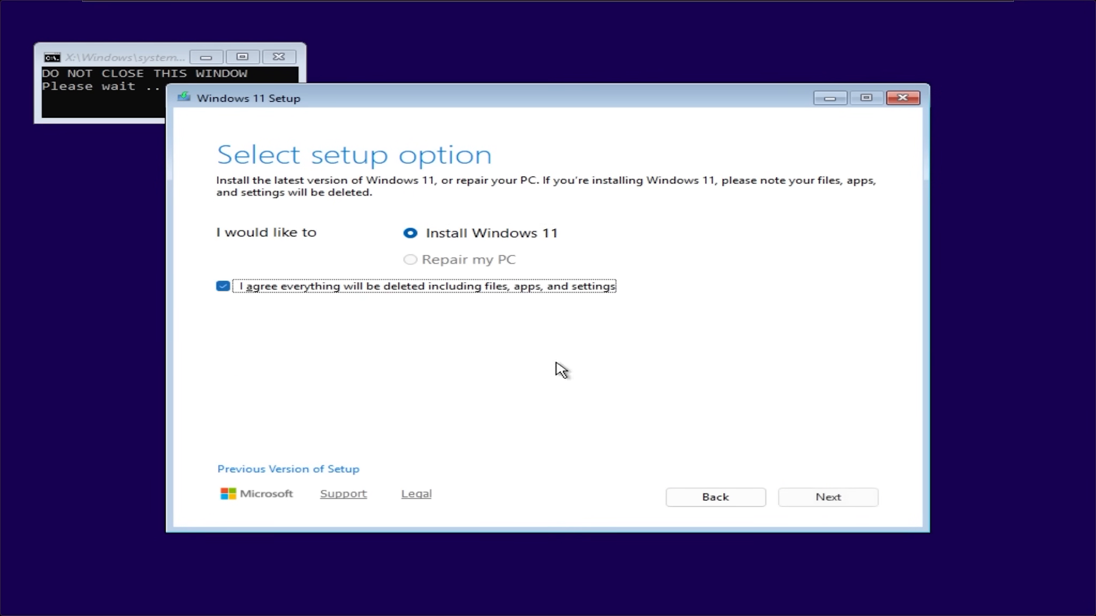
{"action": "left_click", "coordinate": [815, 497]}
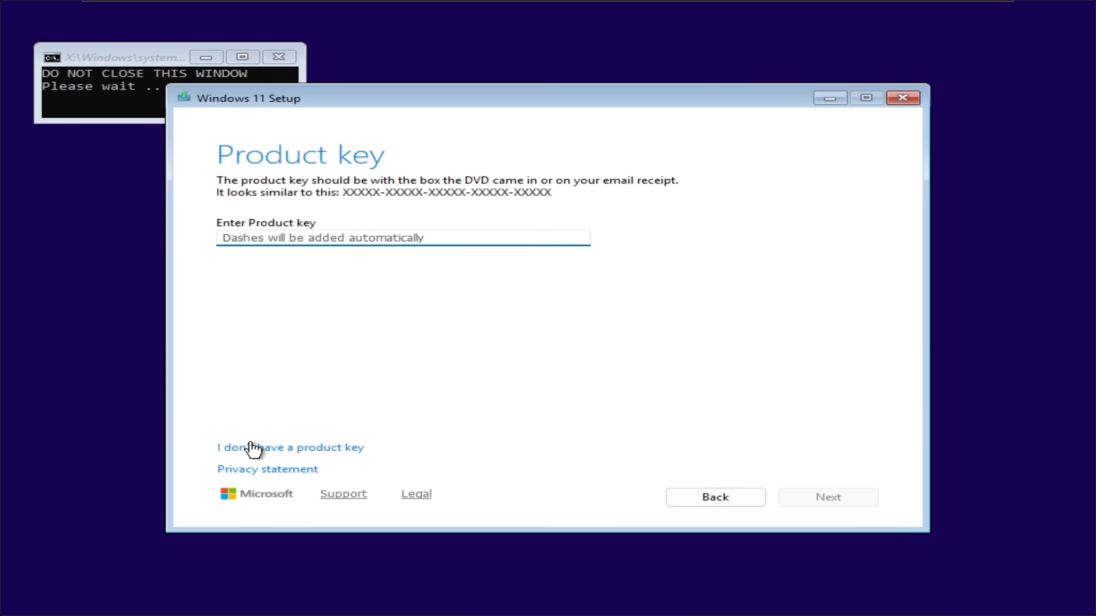
{"action": "left_click", "coordinate": [251, 448]}
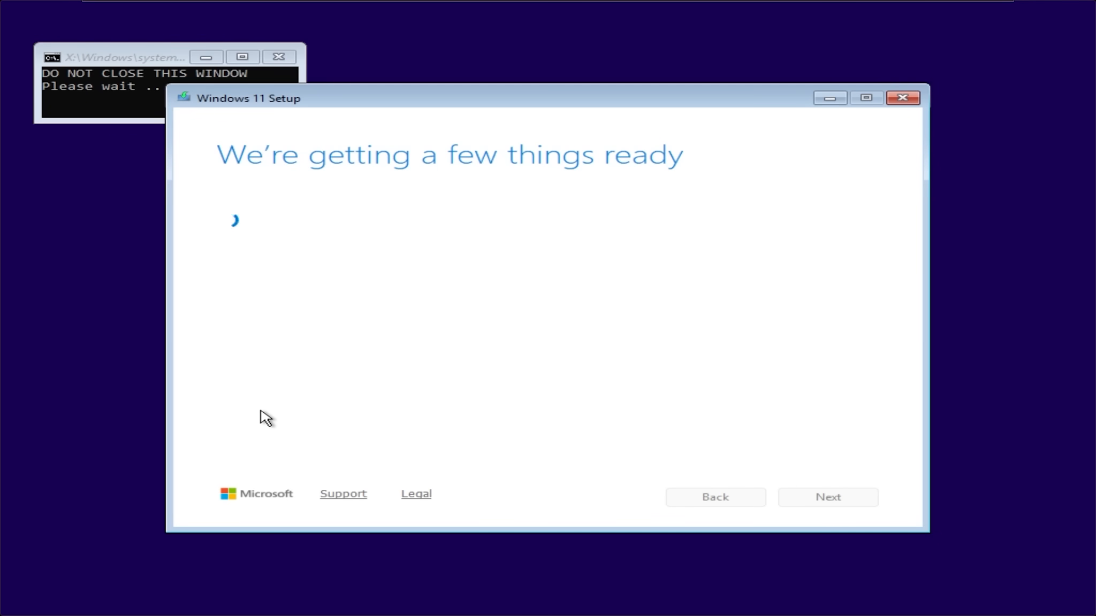
Select the Windows 11 Pro image and continue to the choice of install location.
{"action": "left_click", "coordinate": [337, 319]}
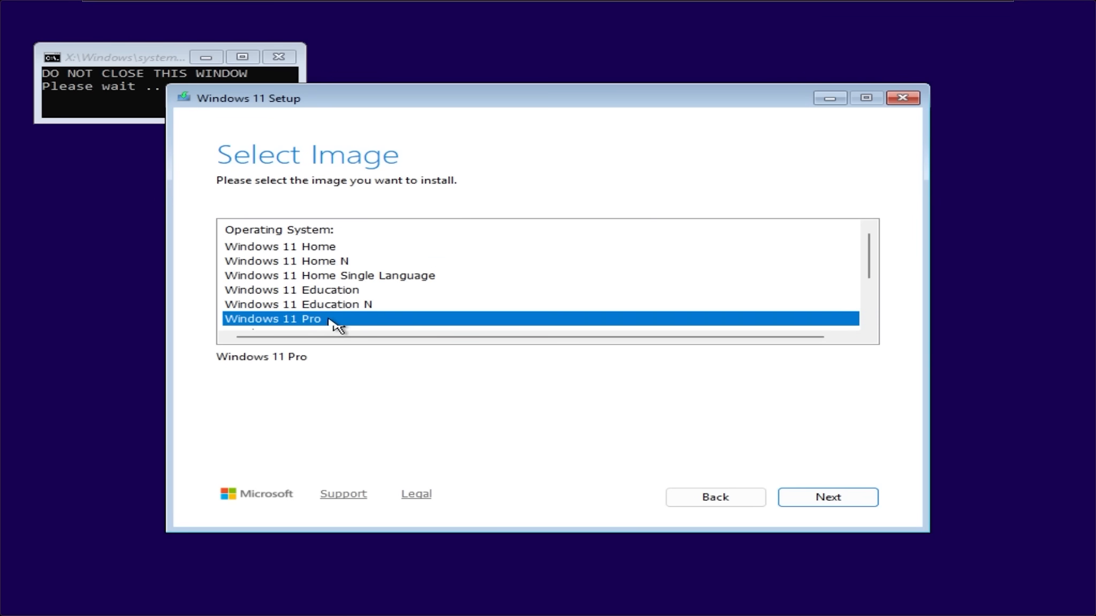
{"action": "left_click", "coordinate": [843, 497]}
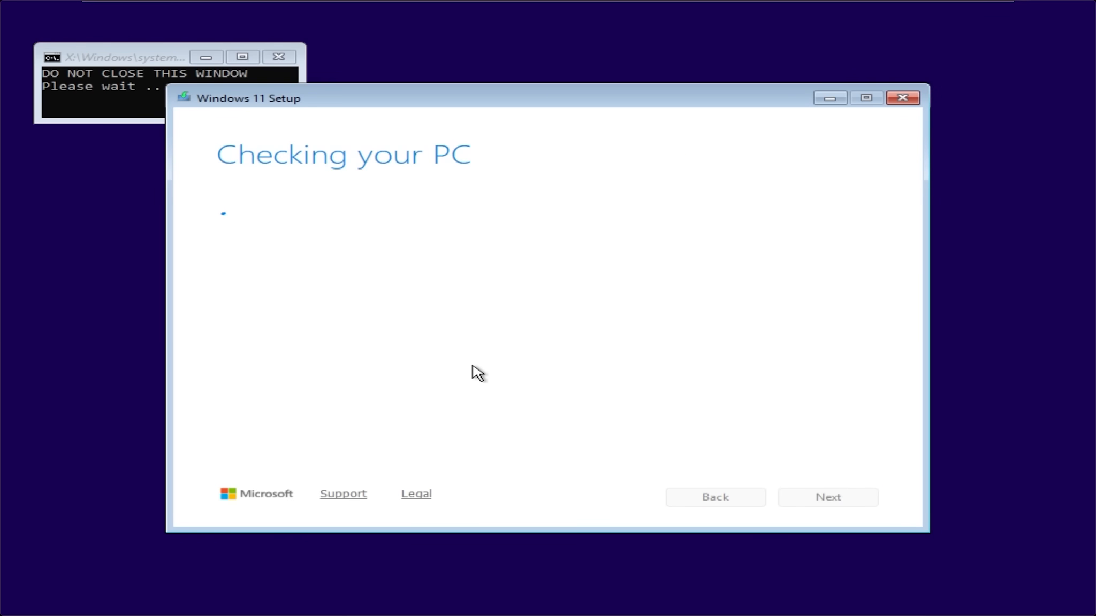
{"action": "left_click", "coordinate": [858, 503]}
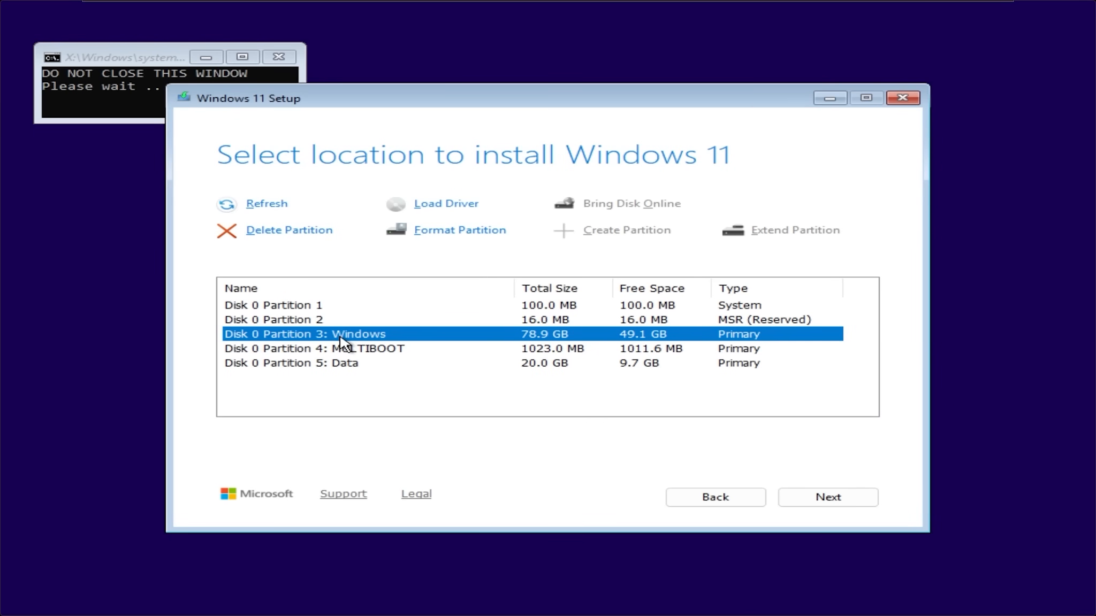
Format Disk 0 Partition 3: Windows and install Windows 11 on it.
{"action": "left_click", "coordinate": [446, 233]}
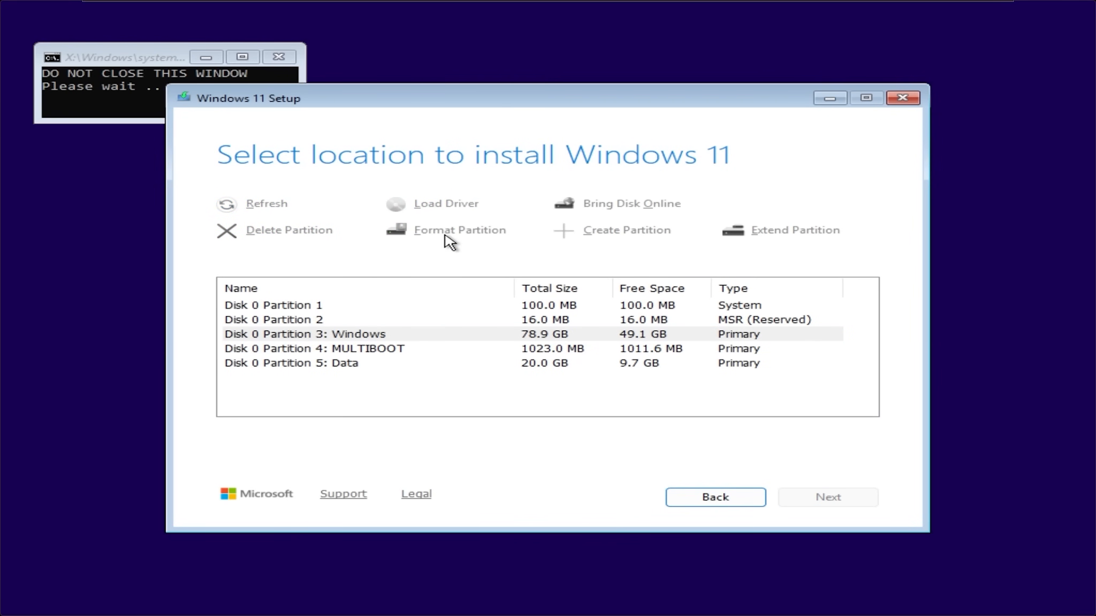
{"action": "left_click", "coordinate": [859, 507]}
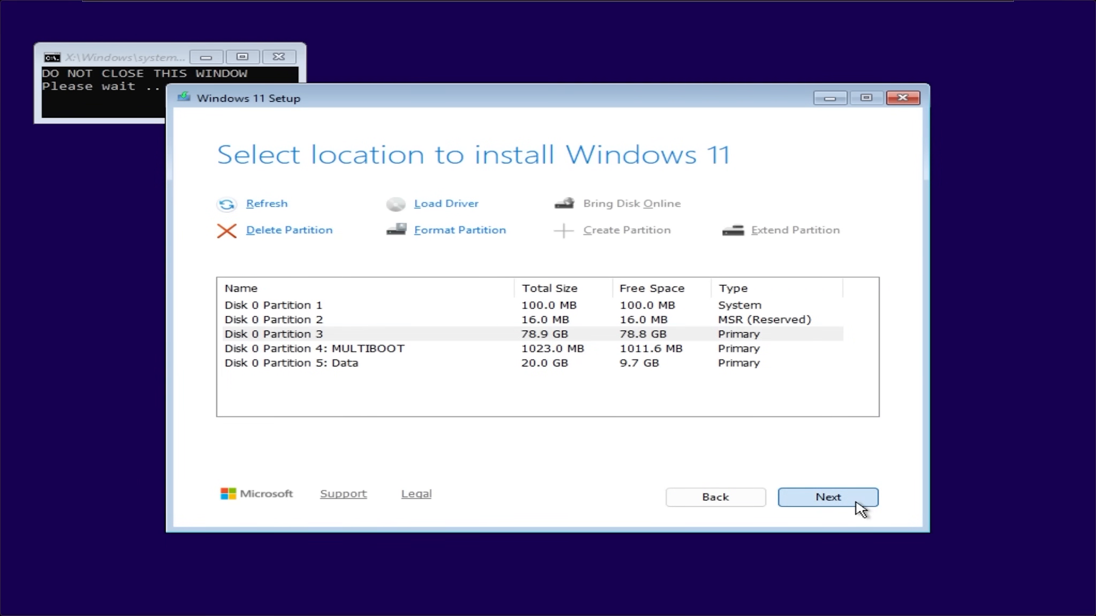
{"action": "left_click", "coordinate": [831, 497]}
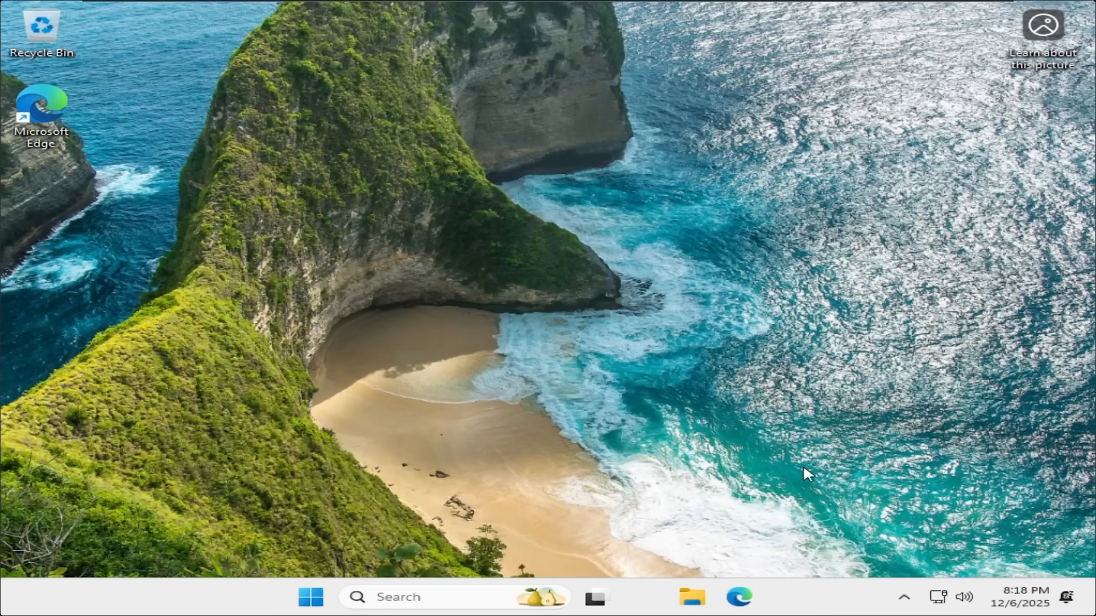
Examine the drives in This PC on the newly installed Windows, including MULTIBOOT and Data.
{"action": "left_click", "coordinate": [660, 597]}
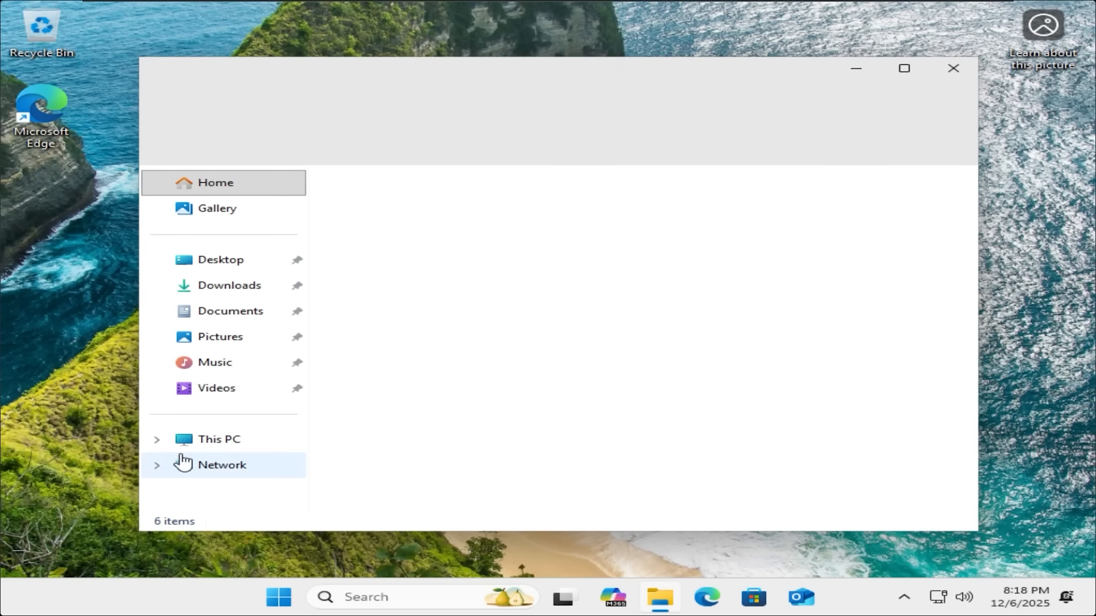
{"action": "left_click", "coordinate": [156, 440]}
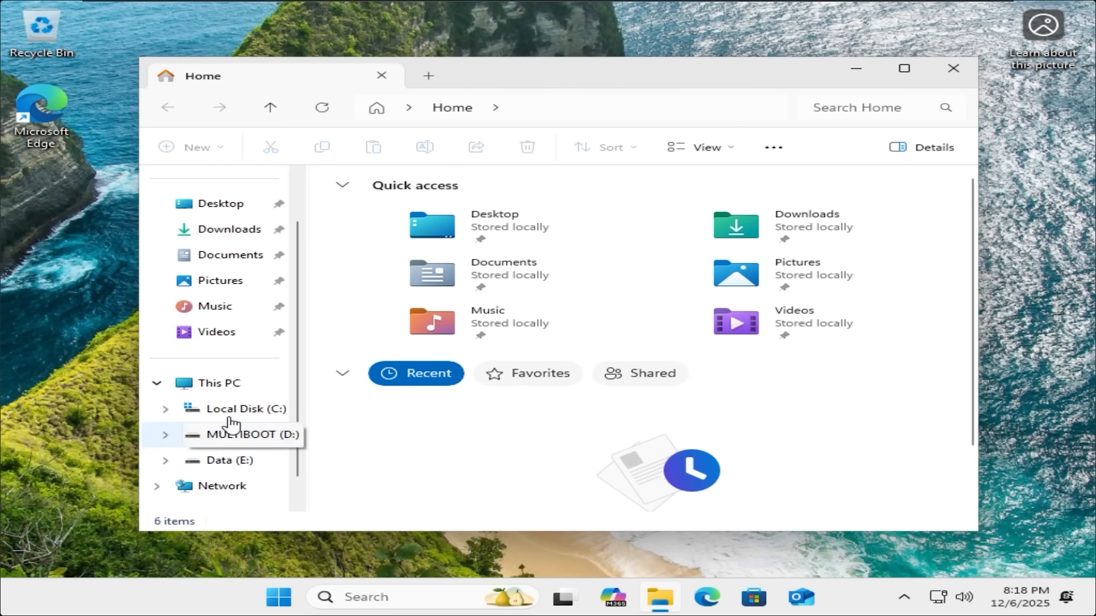
{"action": "left_click", "coordinate": [233, 389]}
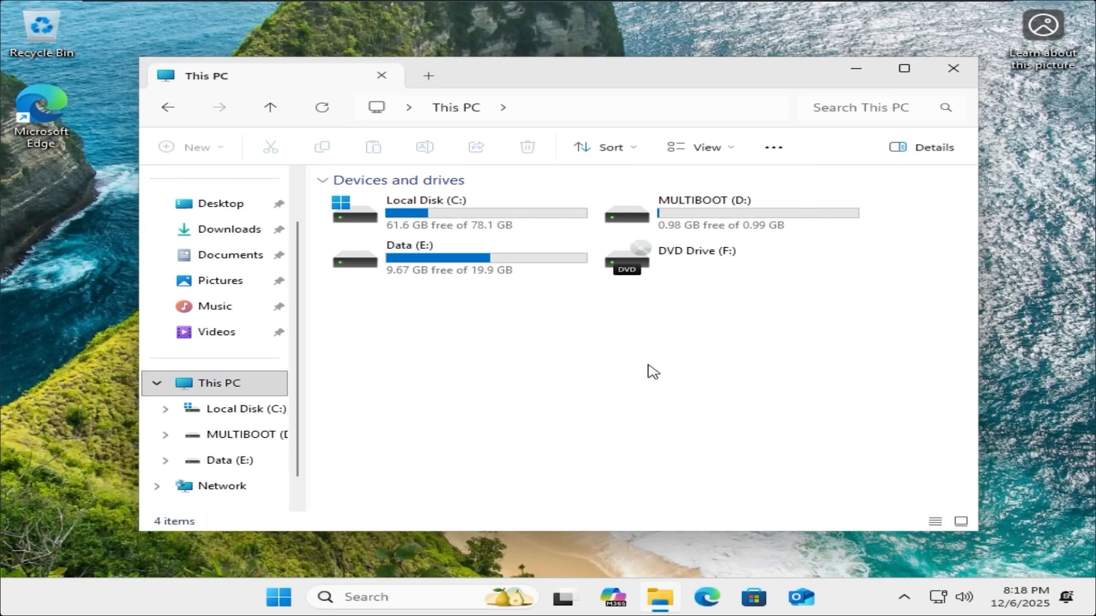
{"action": "left_click_drag", "start_coordinate": [858, 361], "coordinate": [324, 204]}
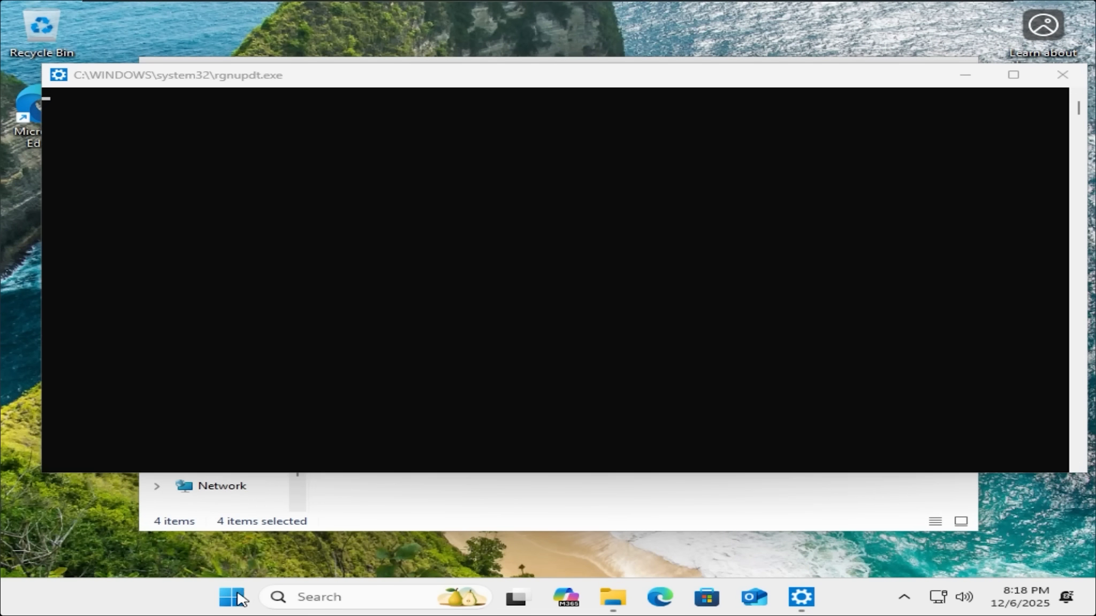
Restart the computer from the newly installed Windows.
{"action": "right_click", "coordinate": [232, 597]}
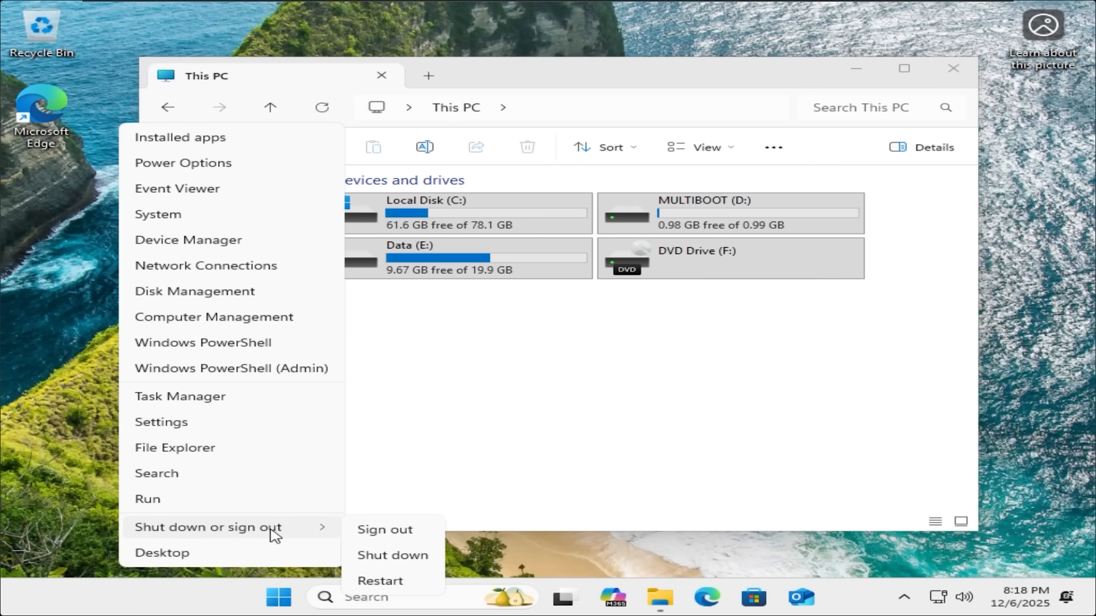
{"action": "key", "text": "Escape"}
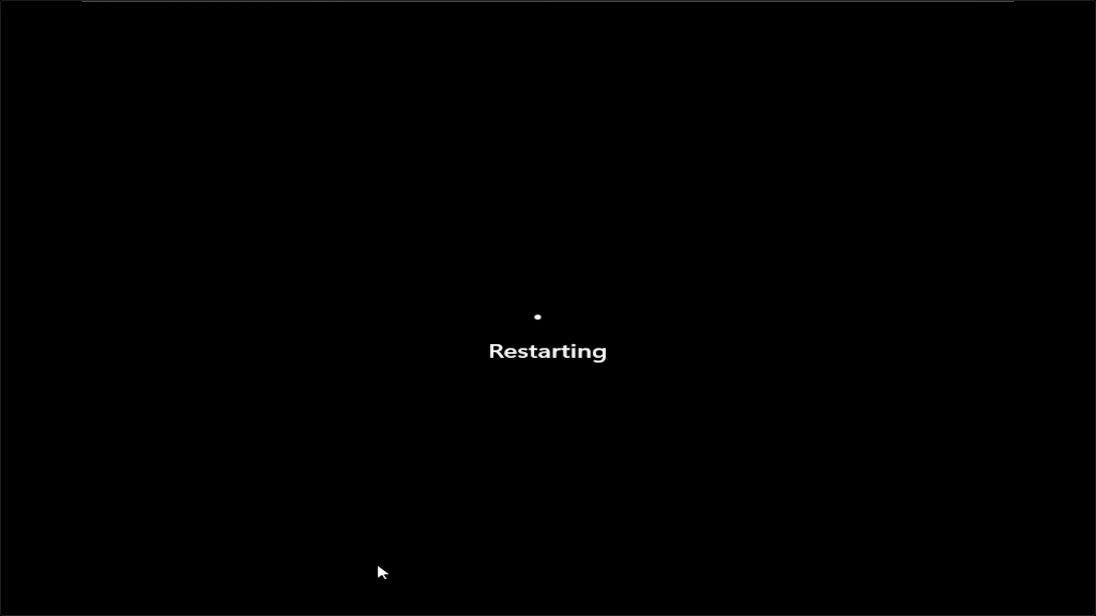